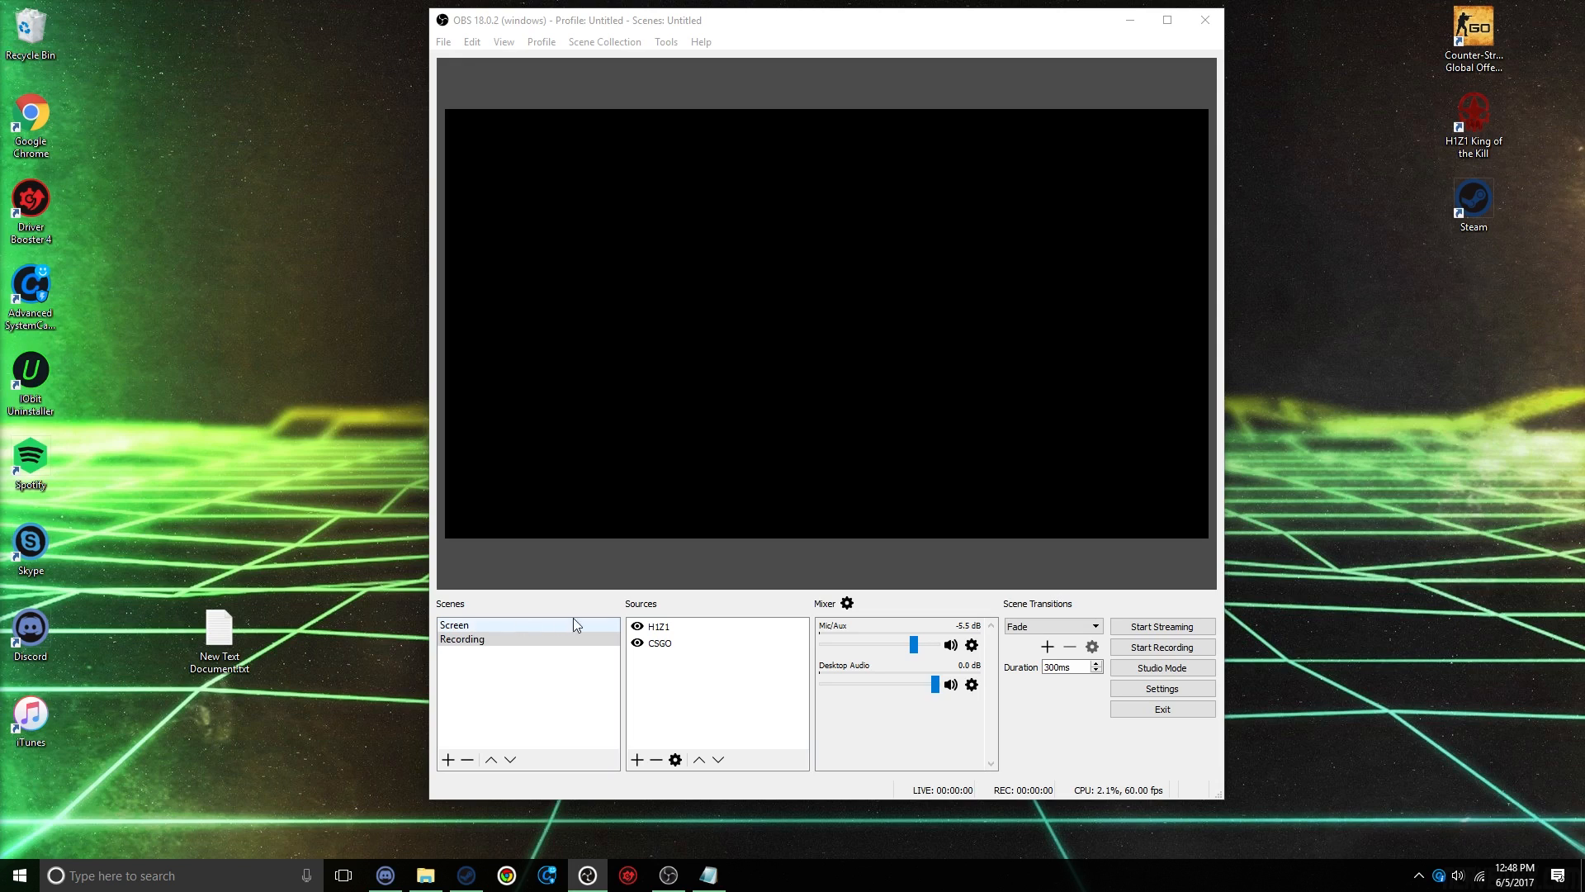
Step: Add a new scene named Video
click(448, 759)
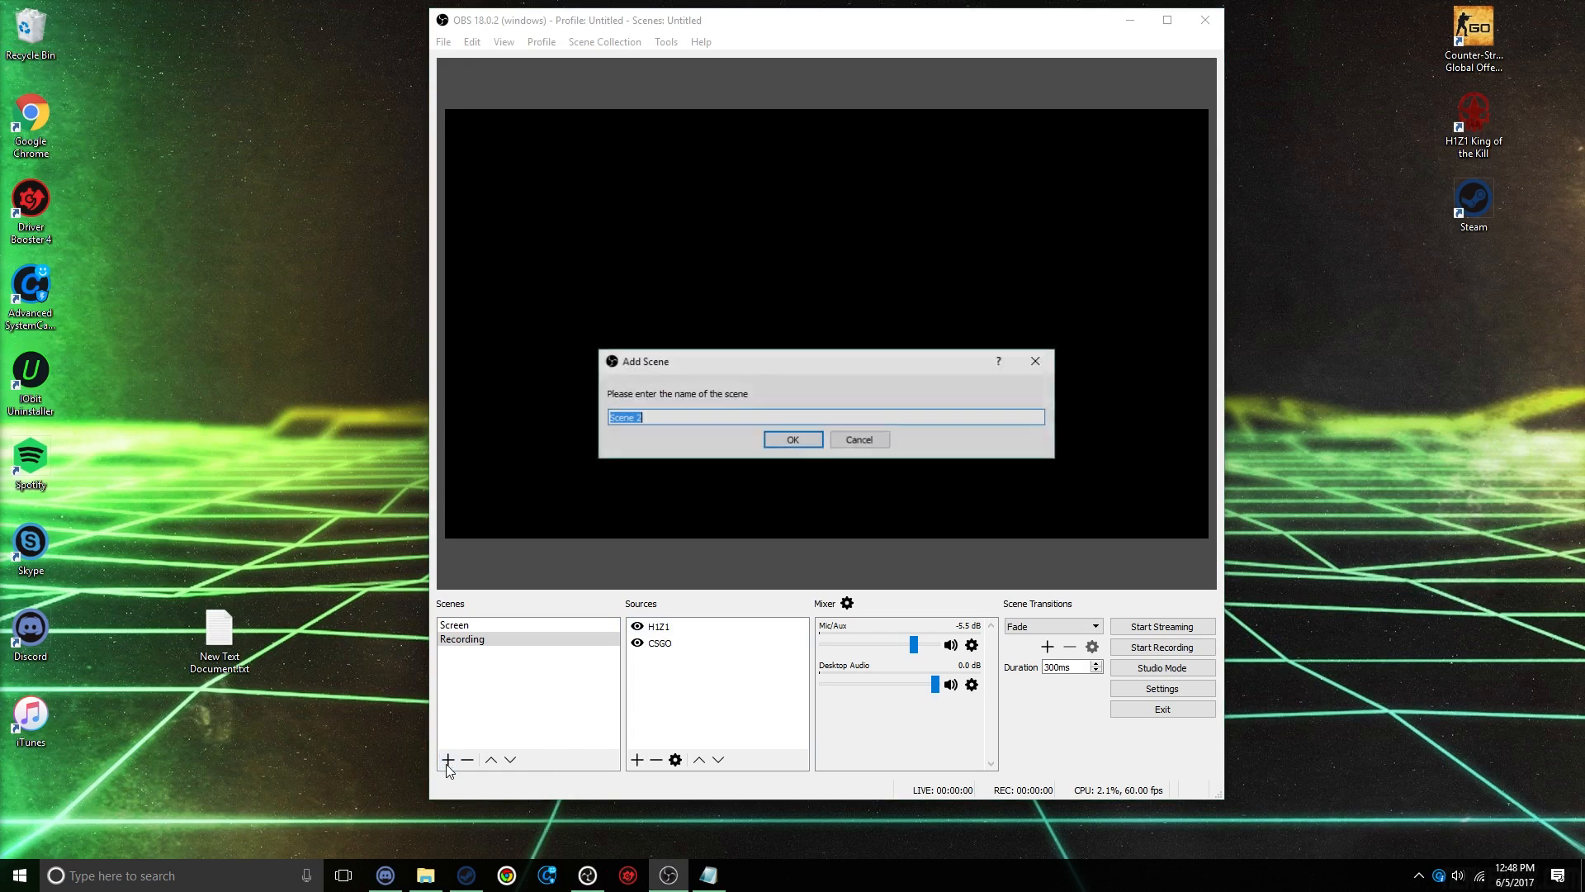
click(648, 419)
drag(648, 420, 575, 427)
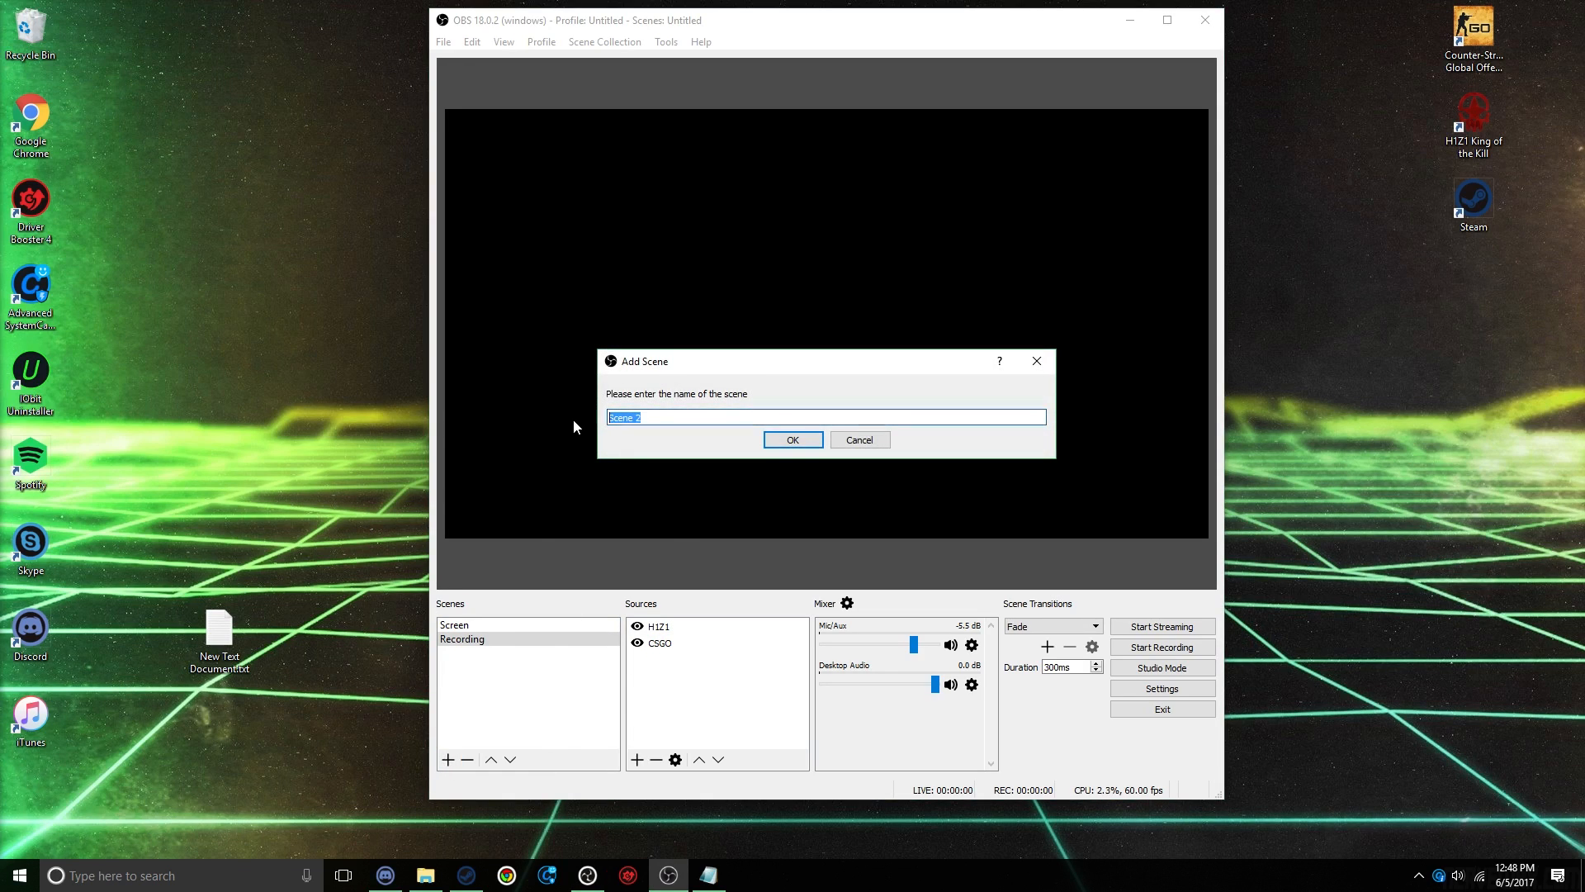
key(BackSpace)
text(Video)
click(772, 439)
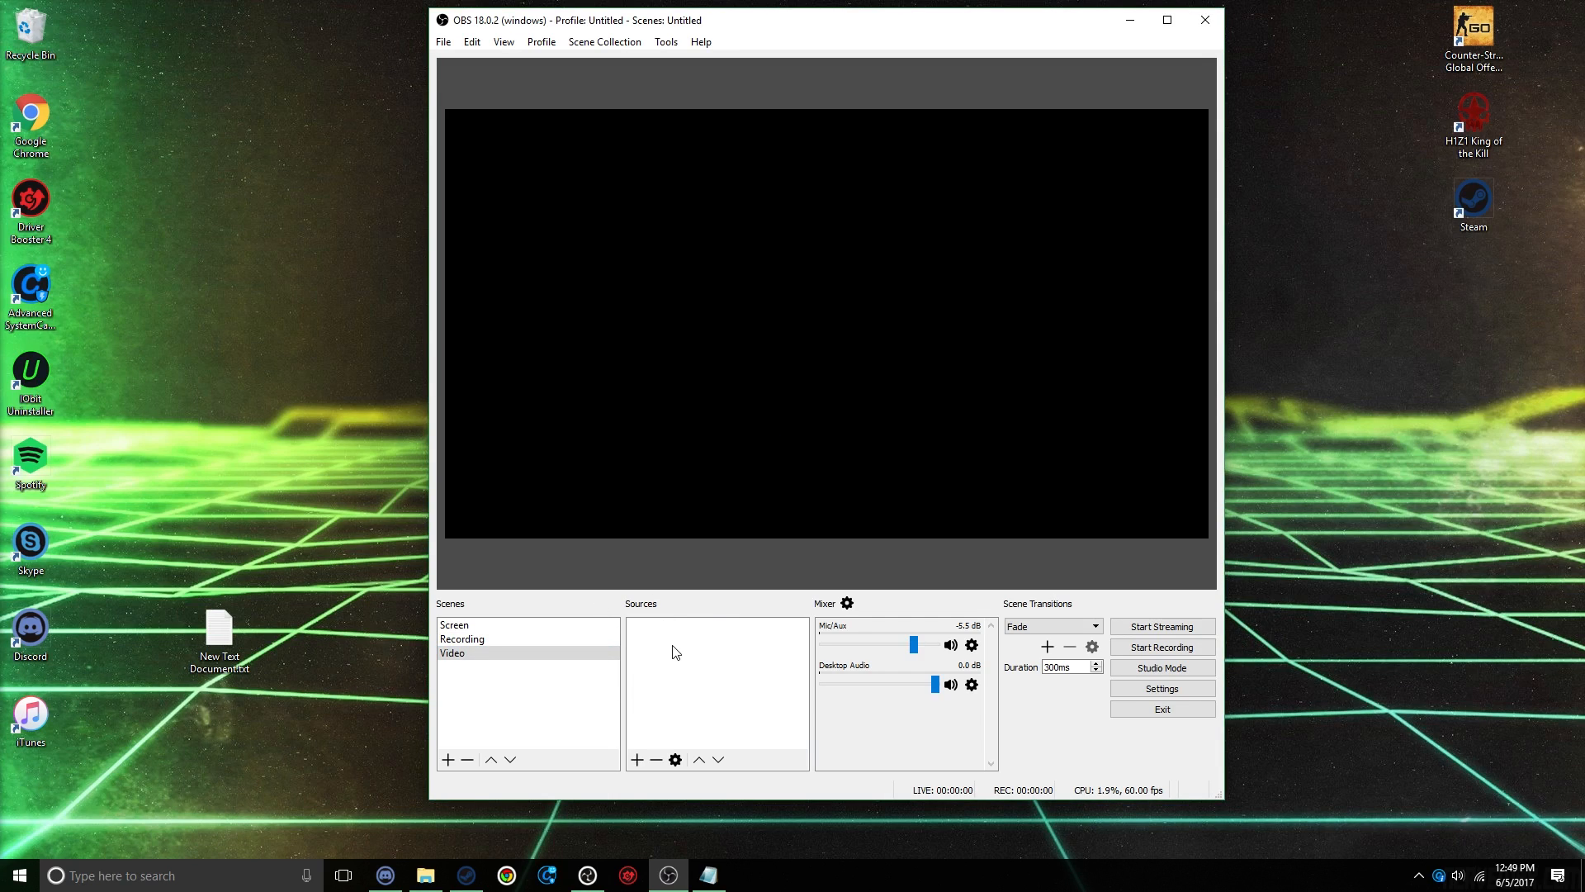
Step: Add a new Display Capture source to the Video scene, capturing Display 0 at 1920x1080 with the cursor included
click(638, 759)
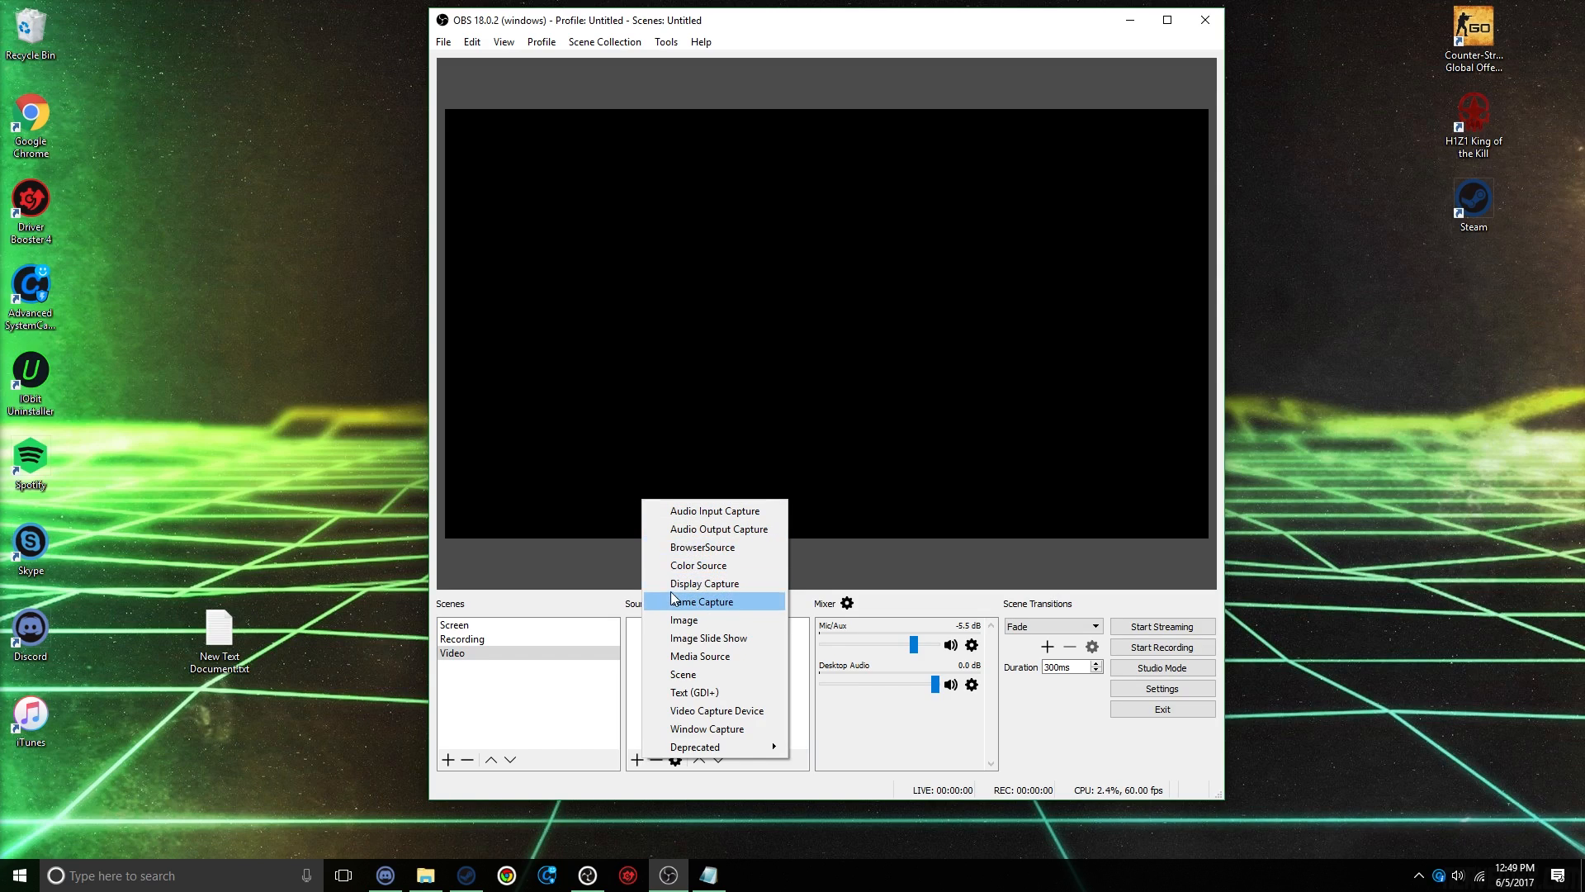
click(699, 584)
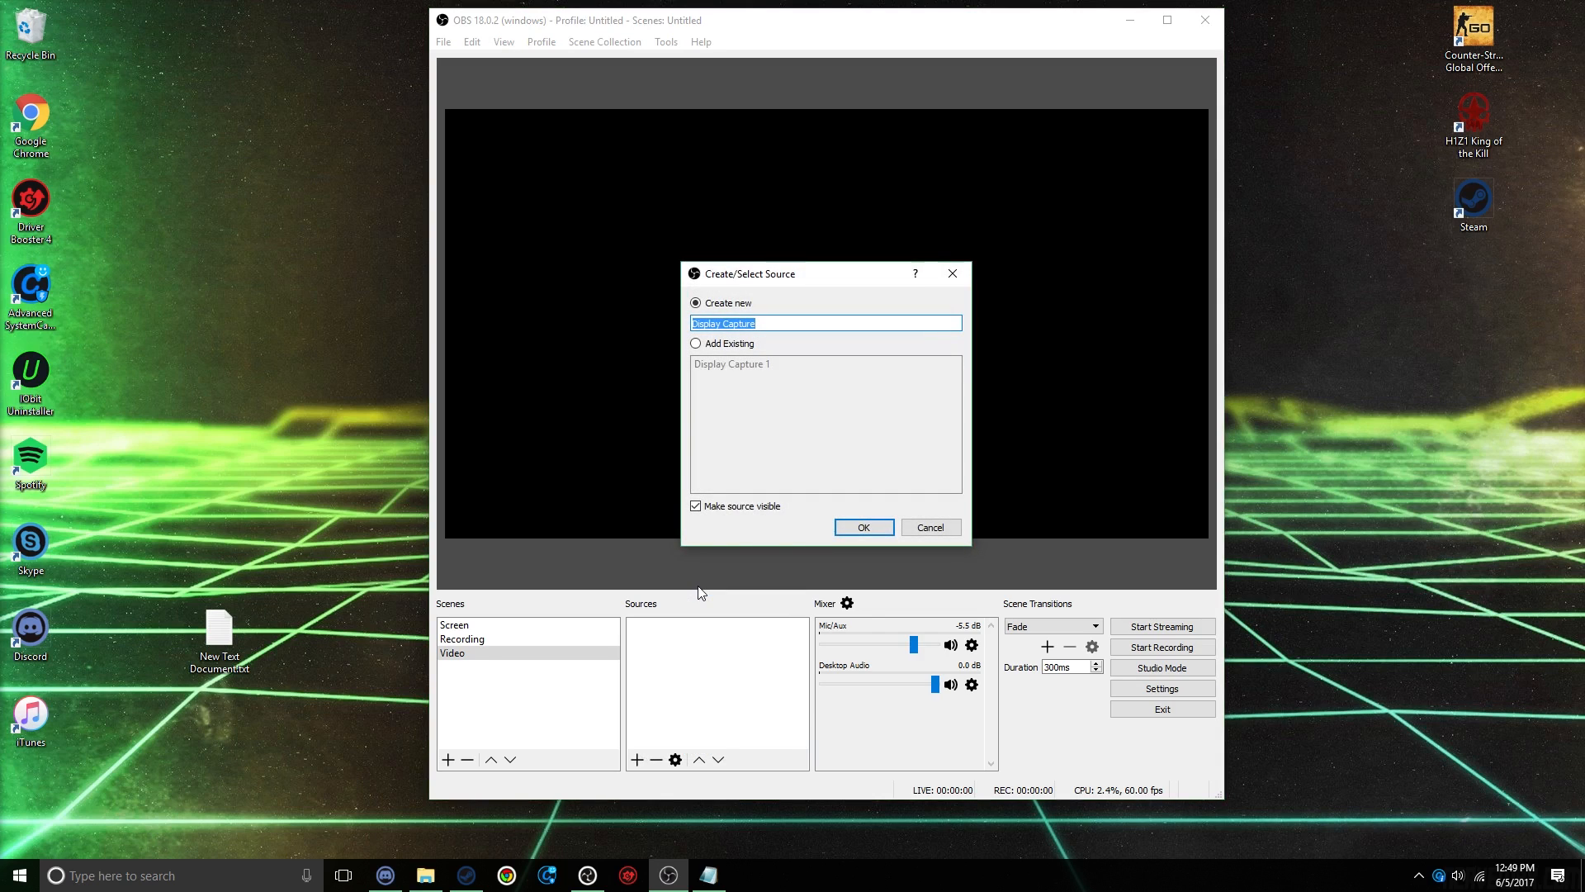
click(862, 528)
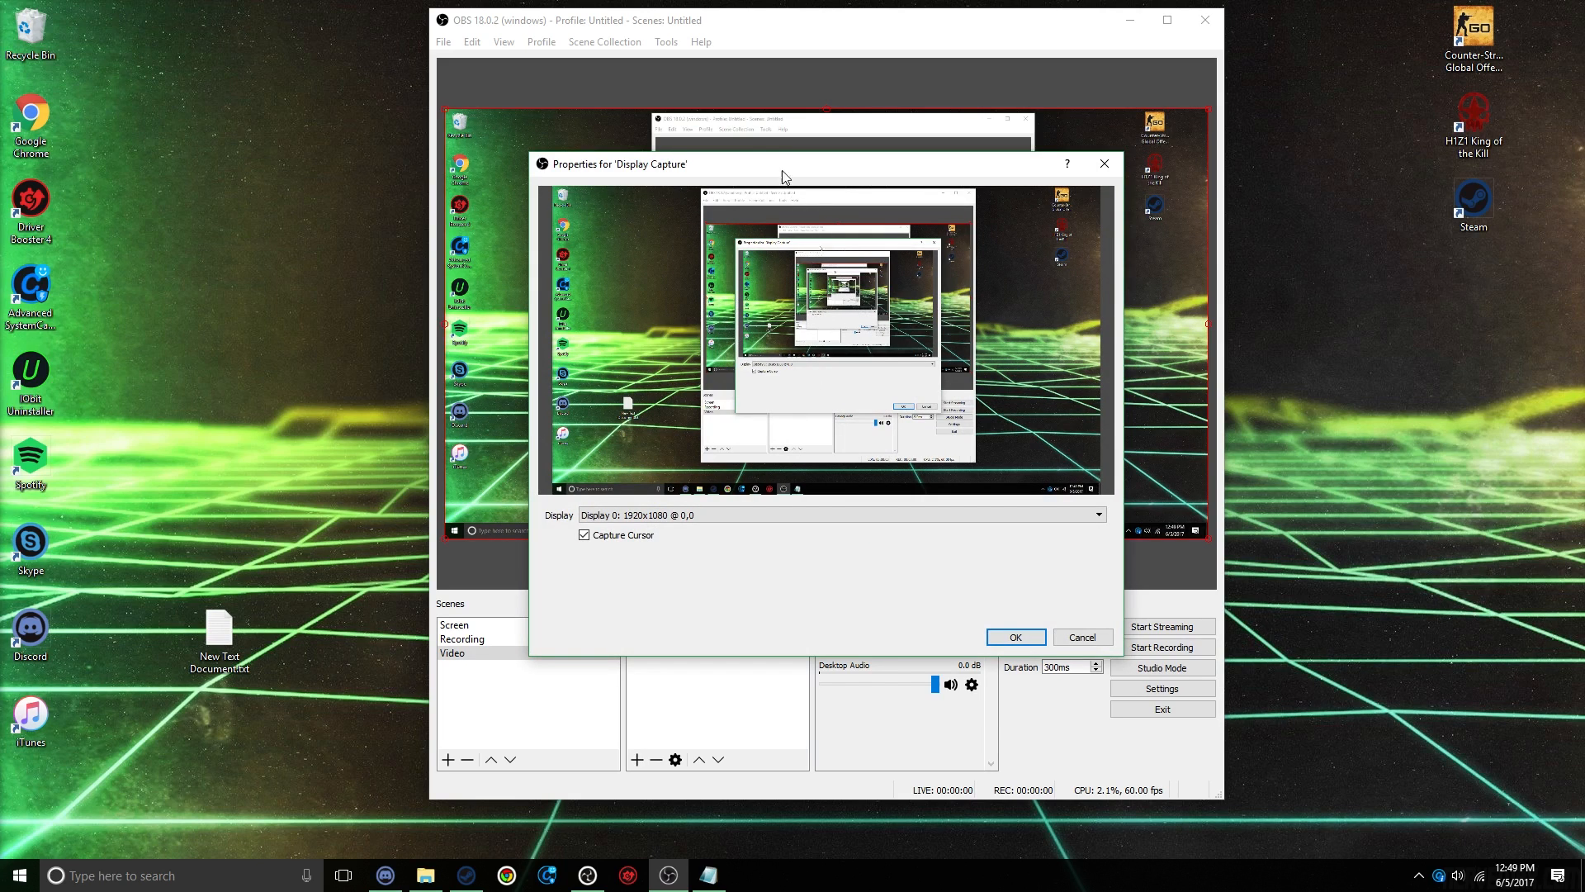
drag(791, 164, 715, 179)
click(578, 529)
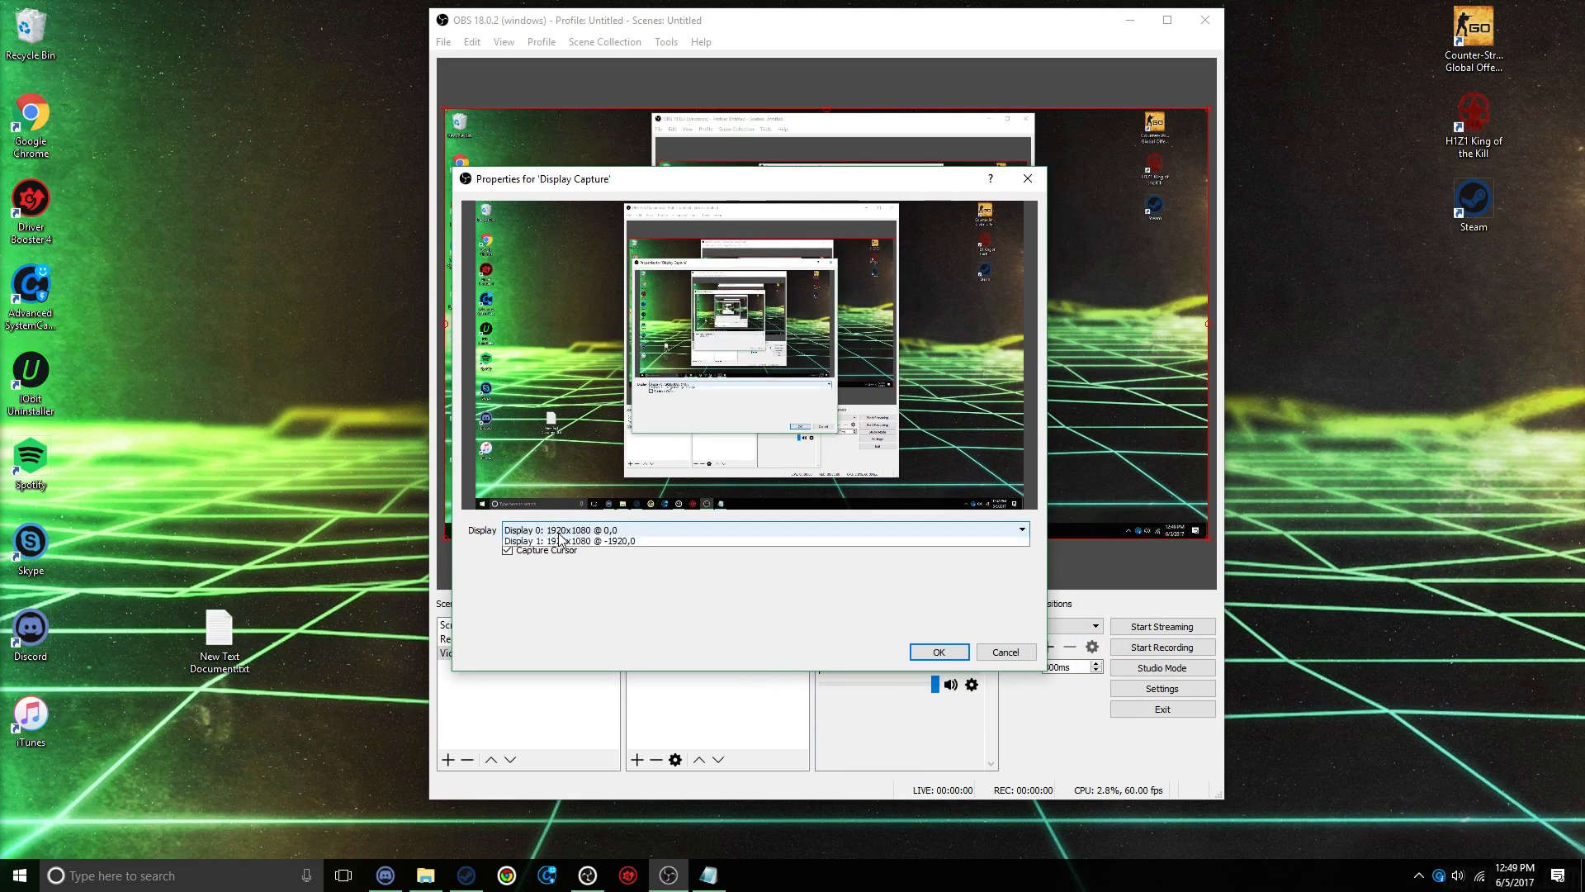
click(566, 543)
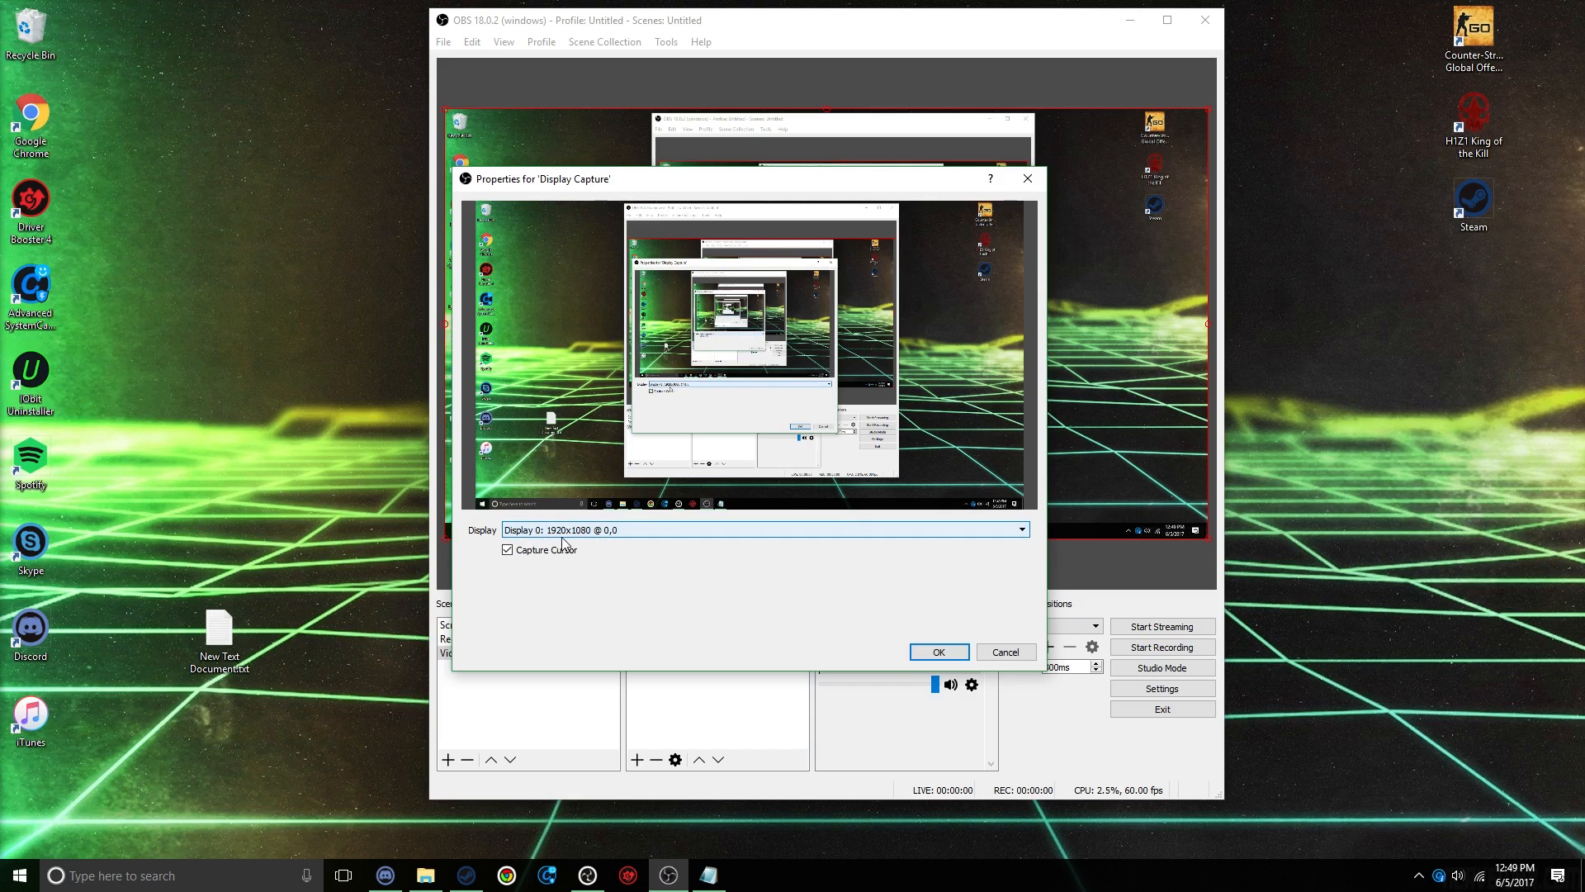
click(941, 652)
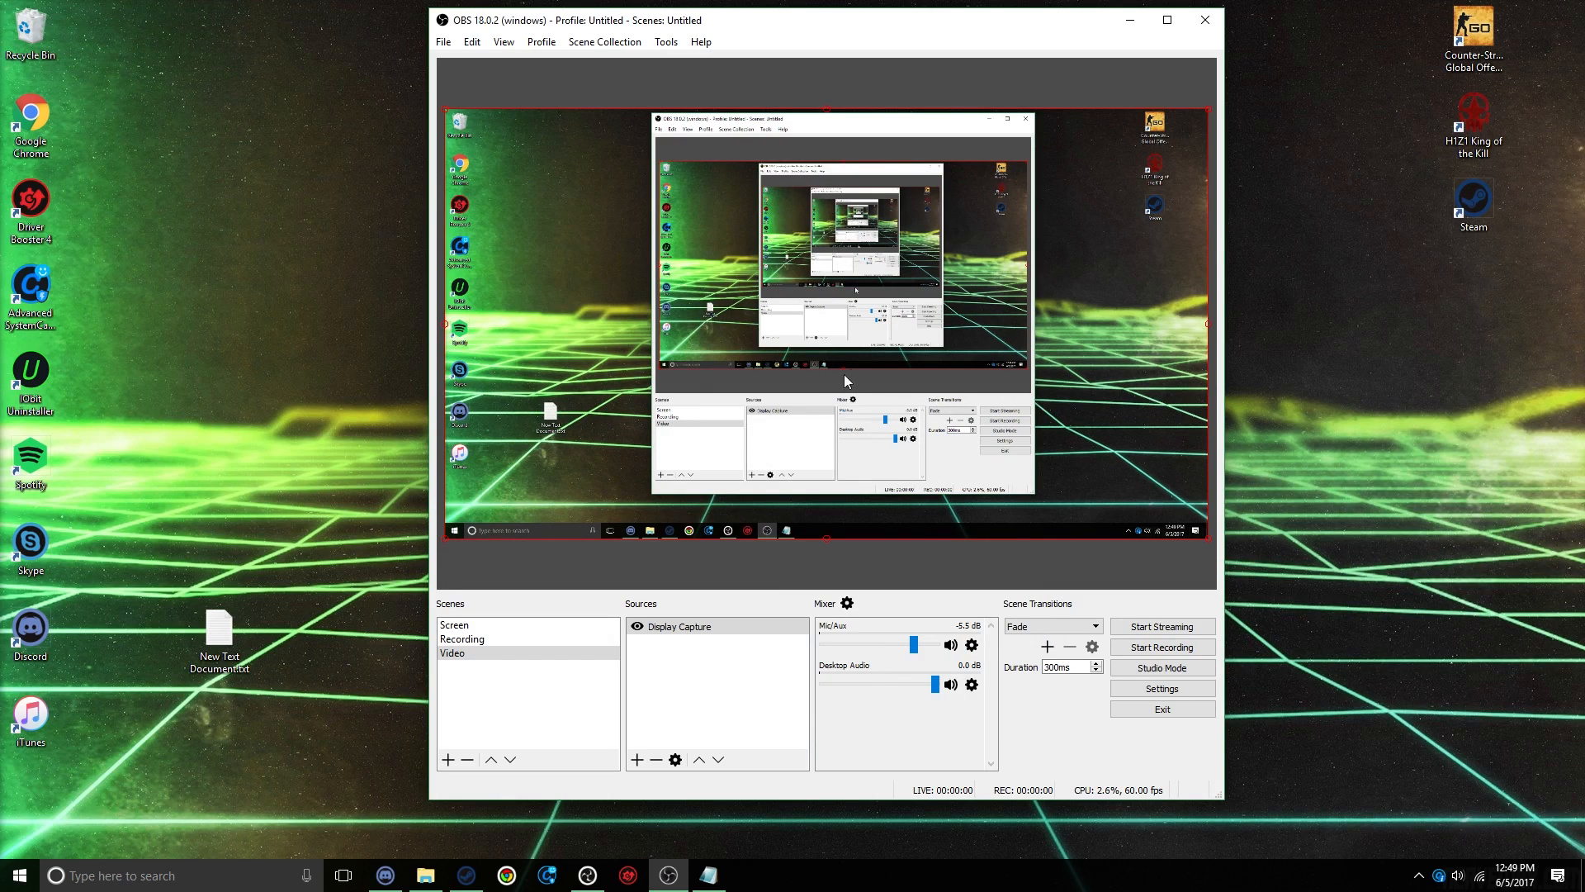
Step: Add a new Game Capture source to the Recording scene with the mode Capture any fullscreen application
click(484, 639)
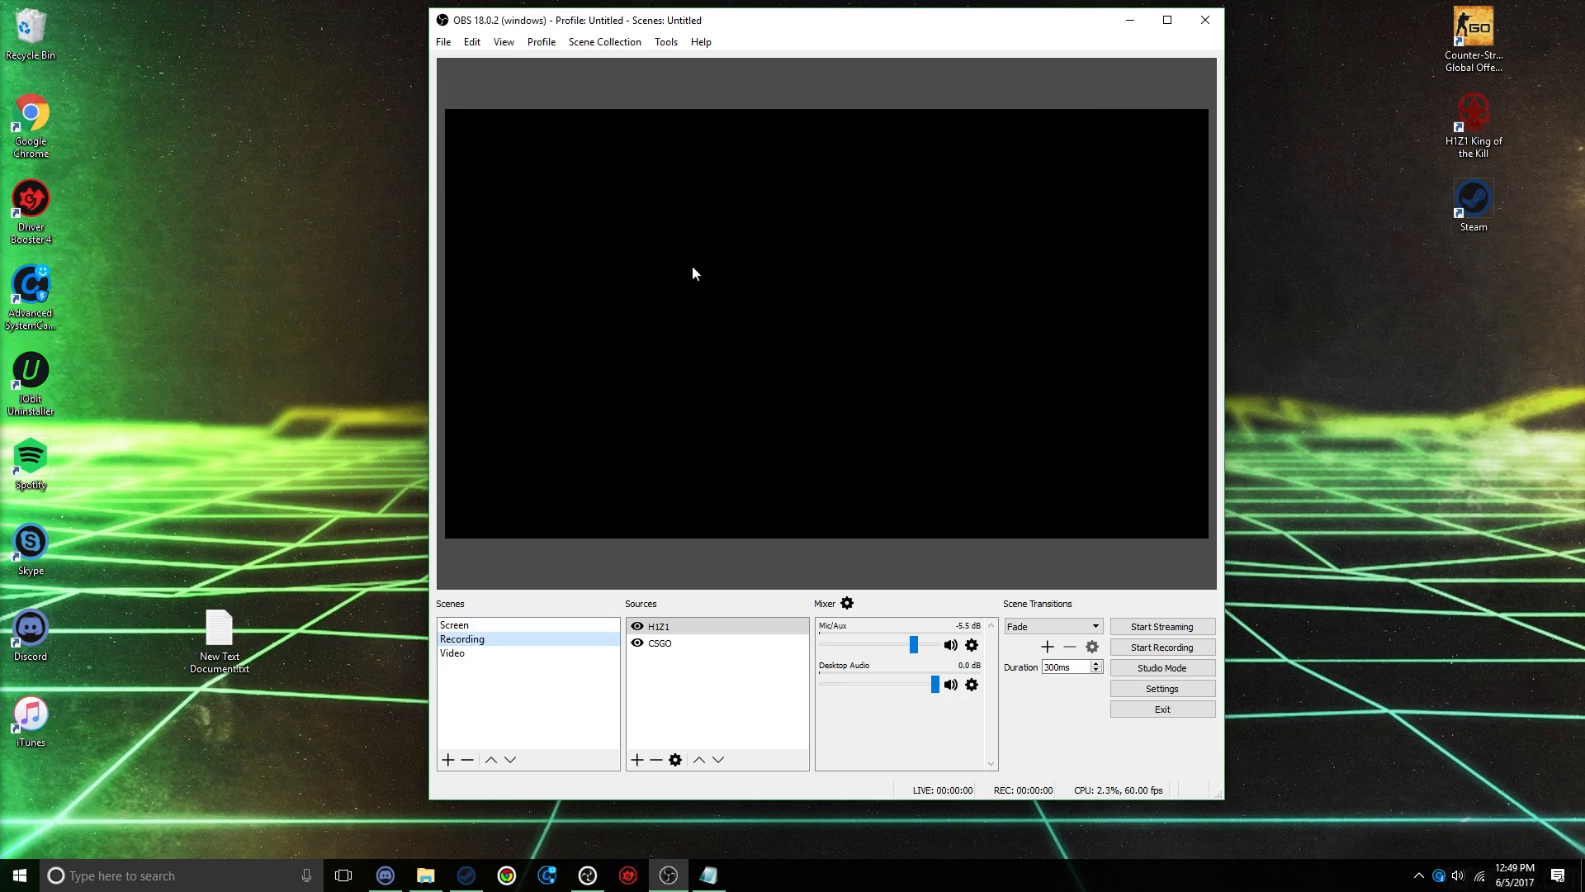
click(637, 759)
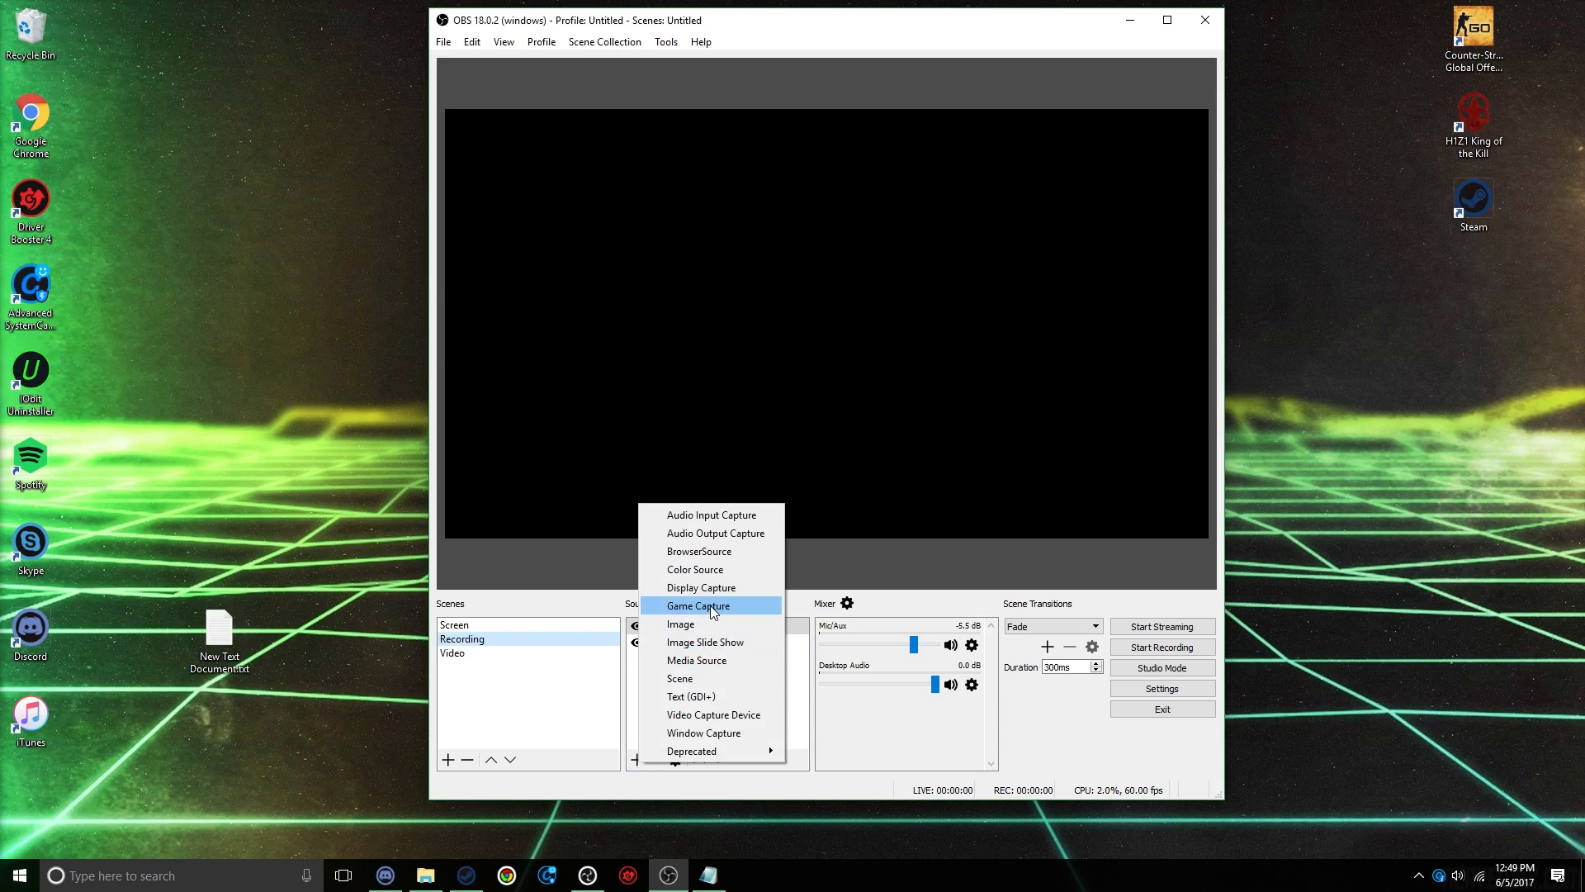
click(710, 606)
click(851, 533)
click(697, 495)
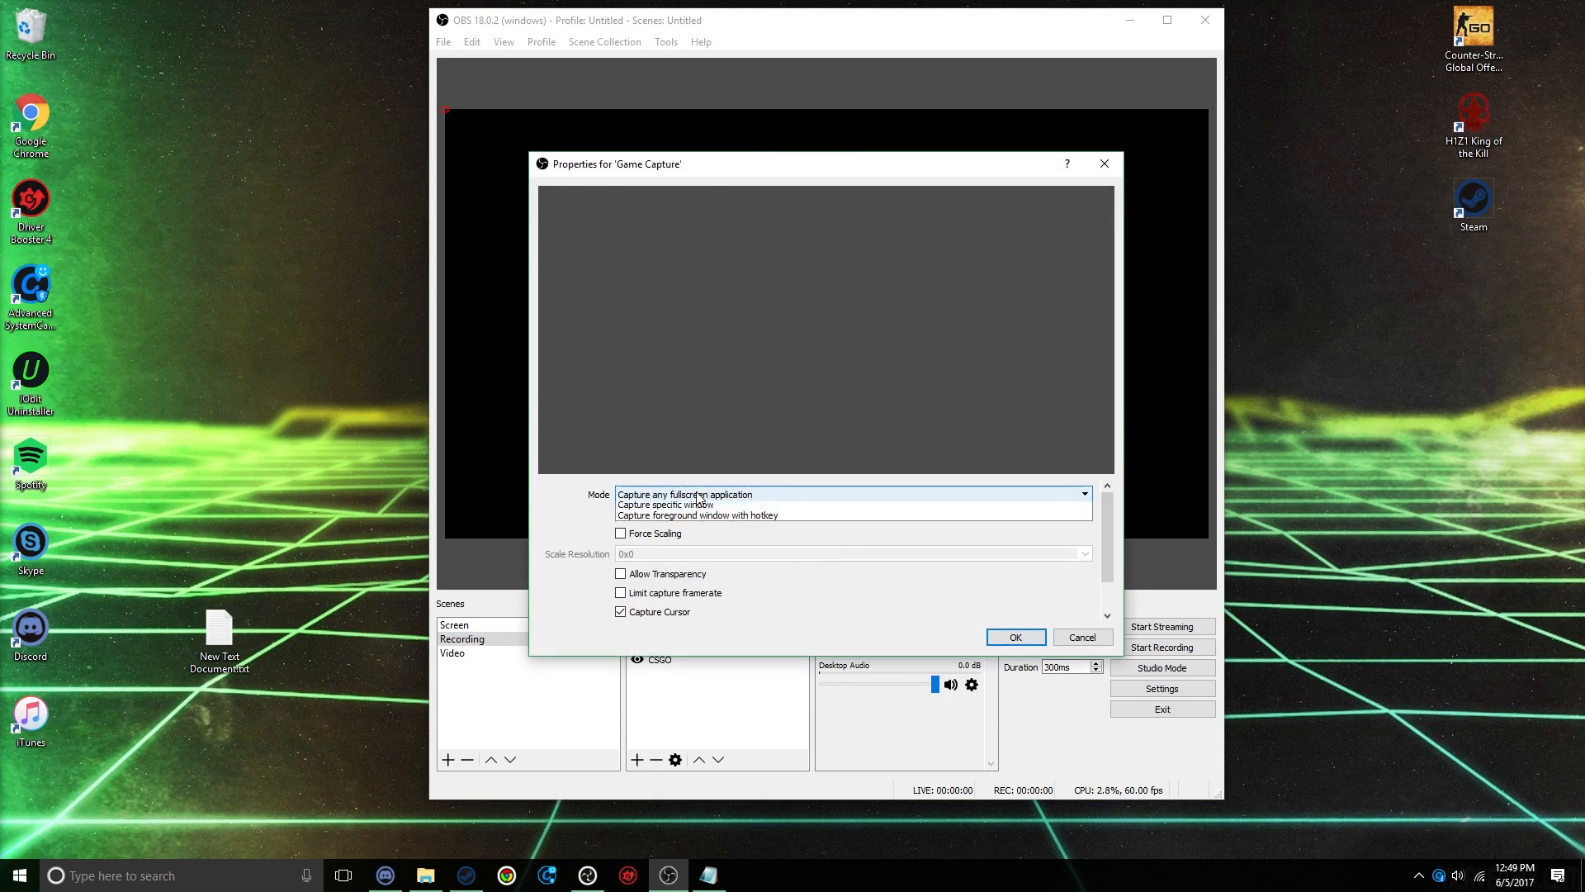
click(698, 498)
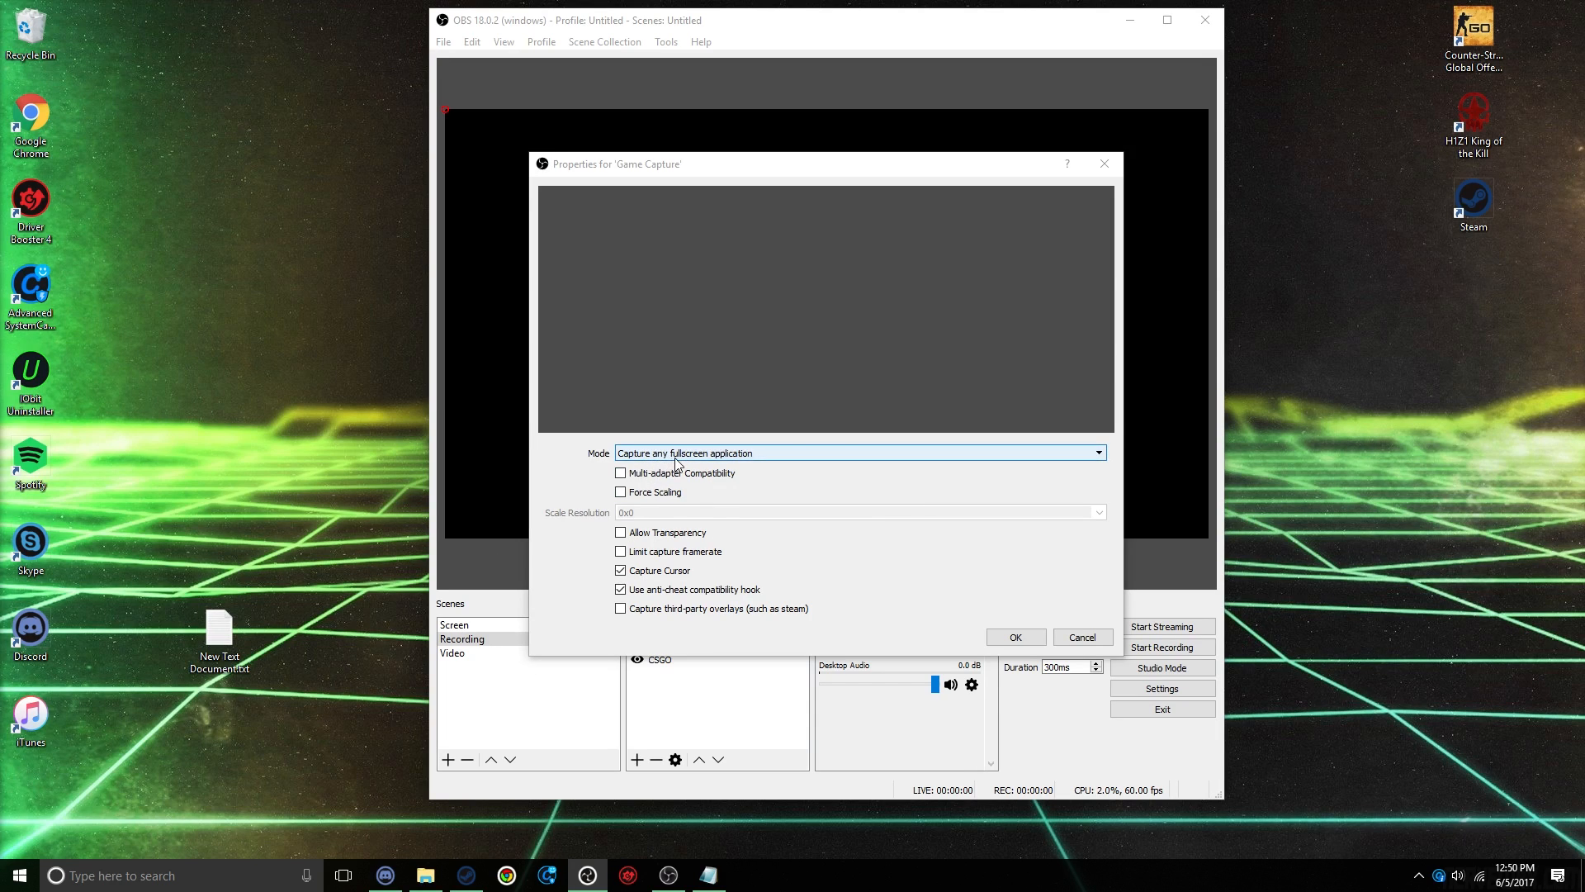
Step: Try the Capture specific window mode for the new game capture, list the available windows, and discard the changes
click(704, 456)
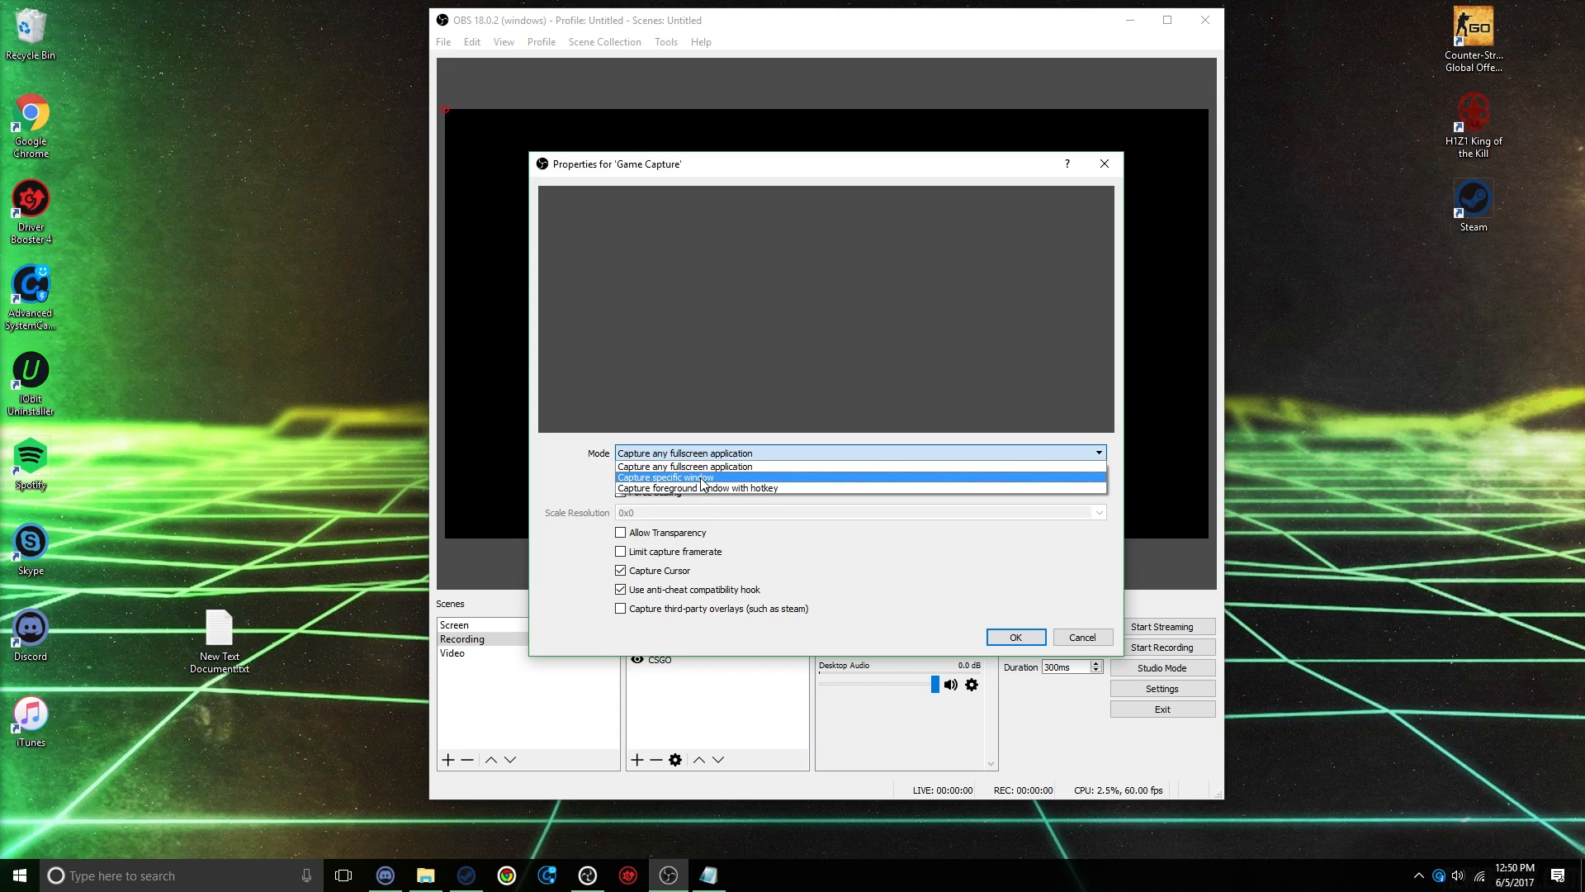
click(703, 478)
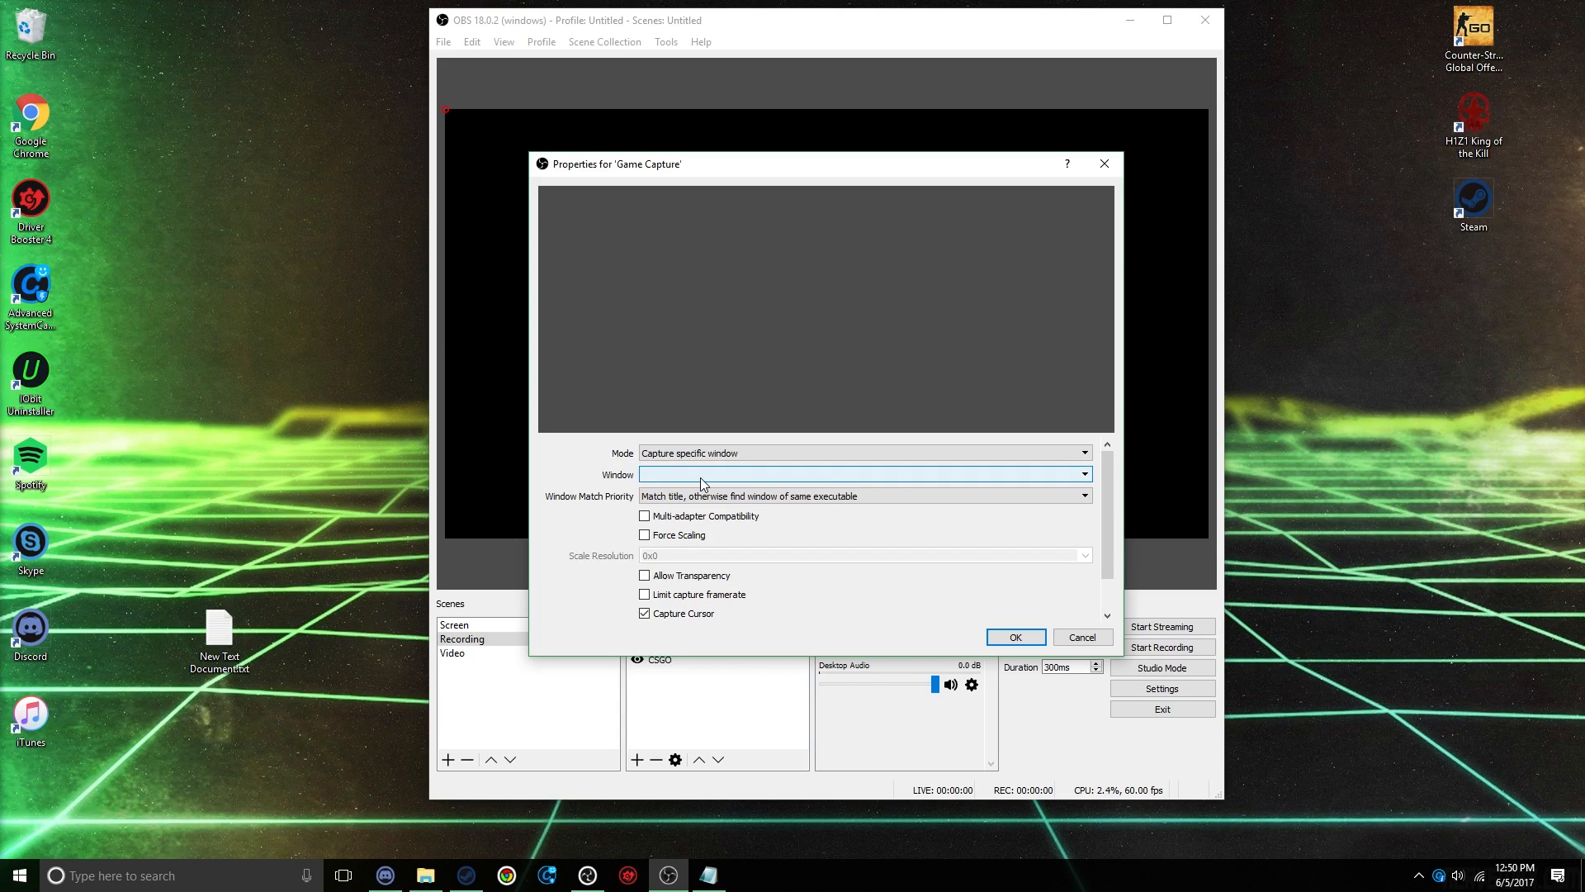
click(676, 477)
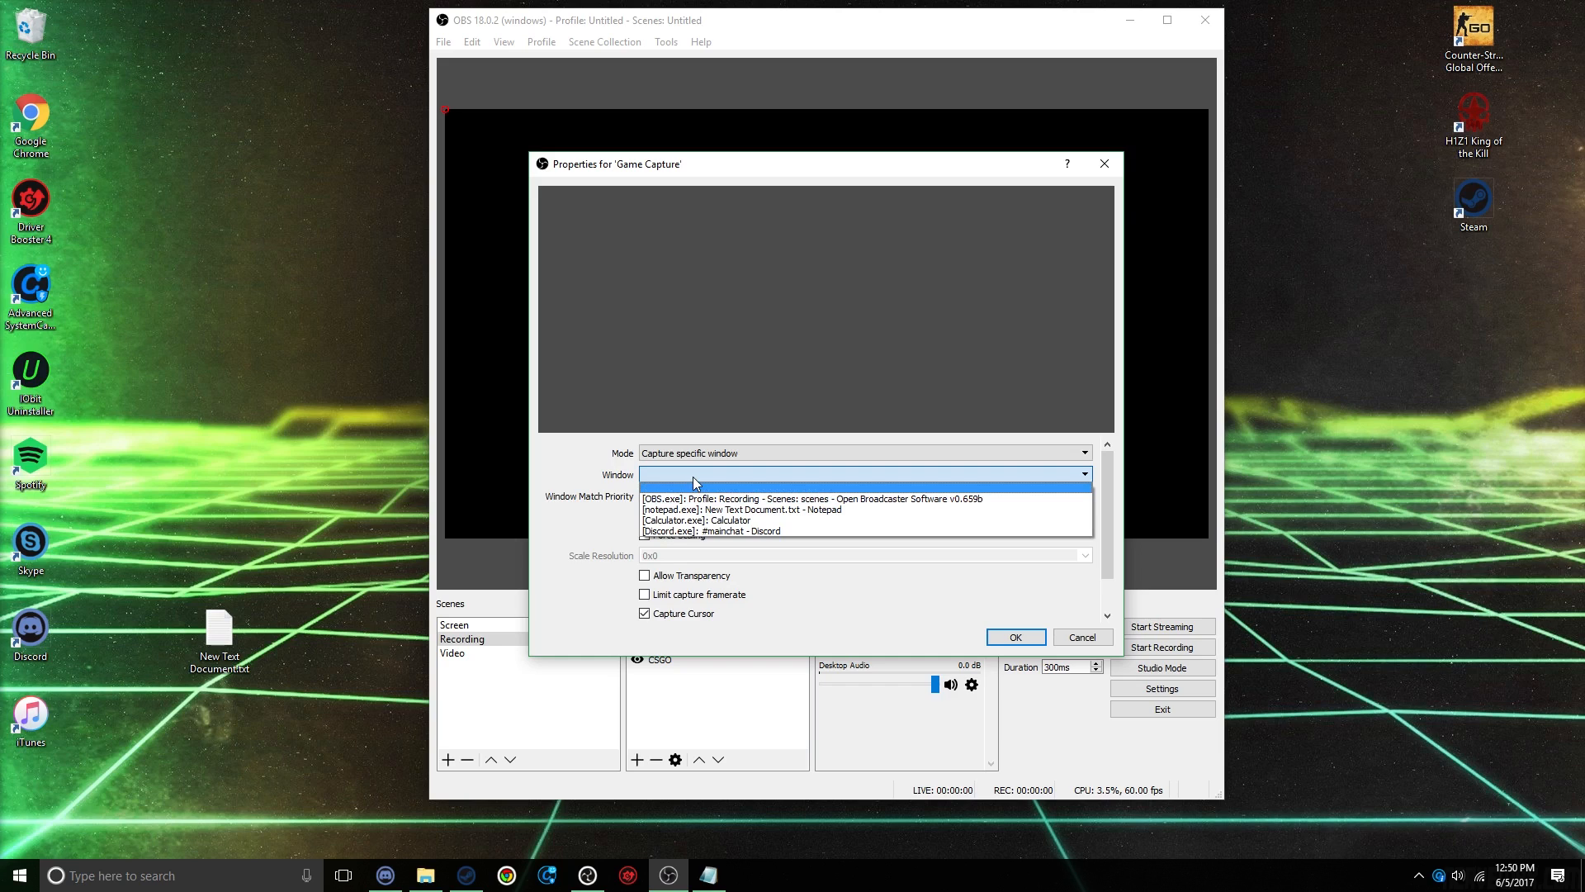
click(693, 479)
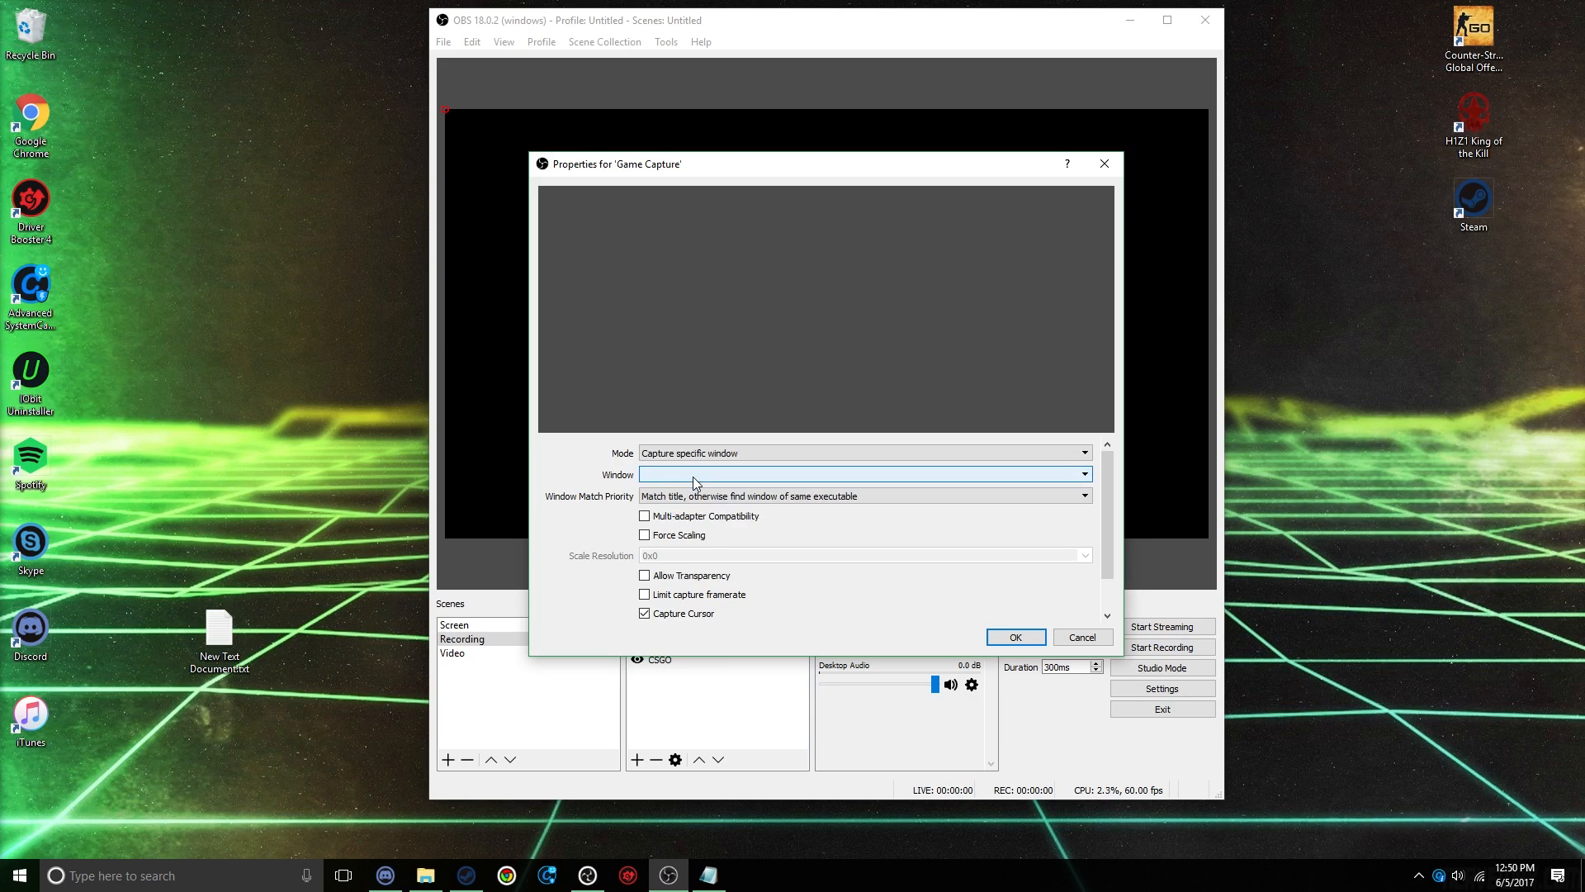
click(1081, 636)
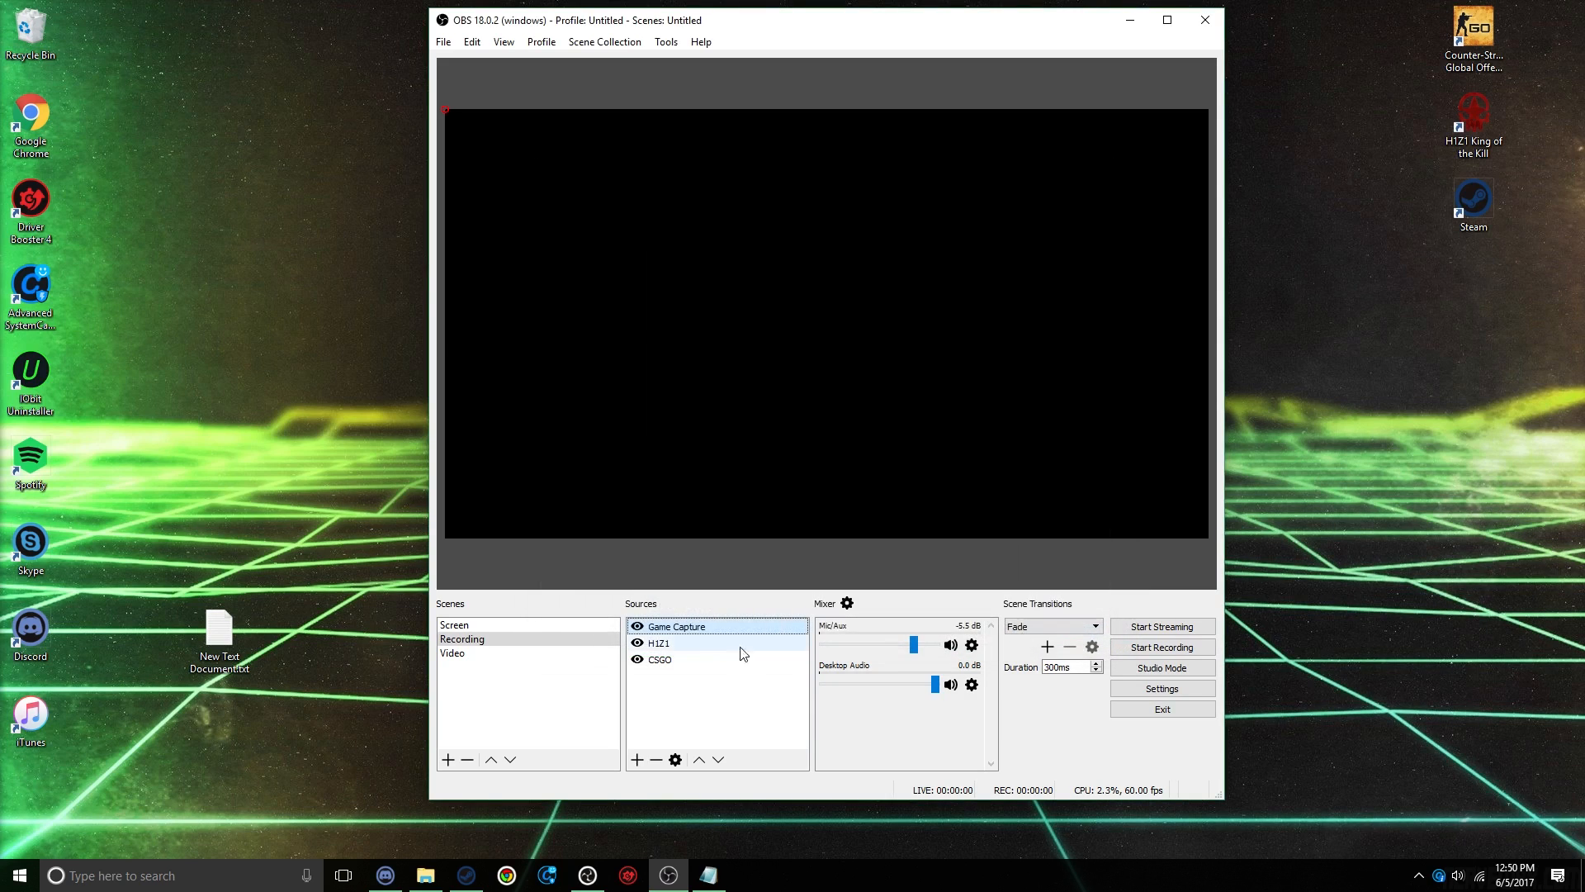
Step: Examine the capture mode, window and scaling properties of the H1Z1 and CSGO sources without changing them
double_click(697, 643)
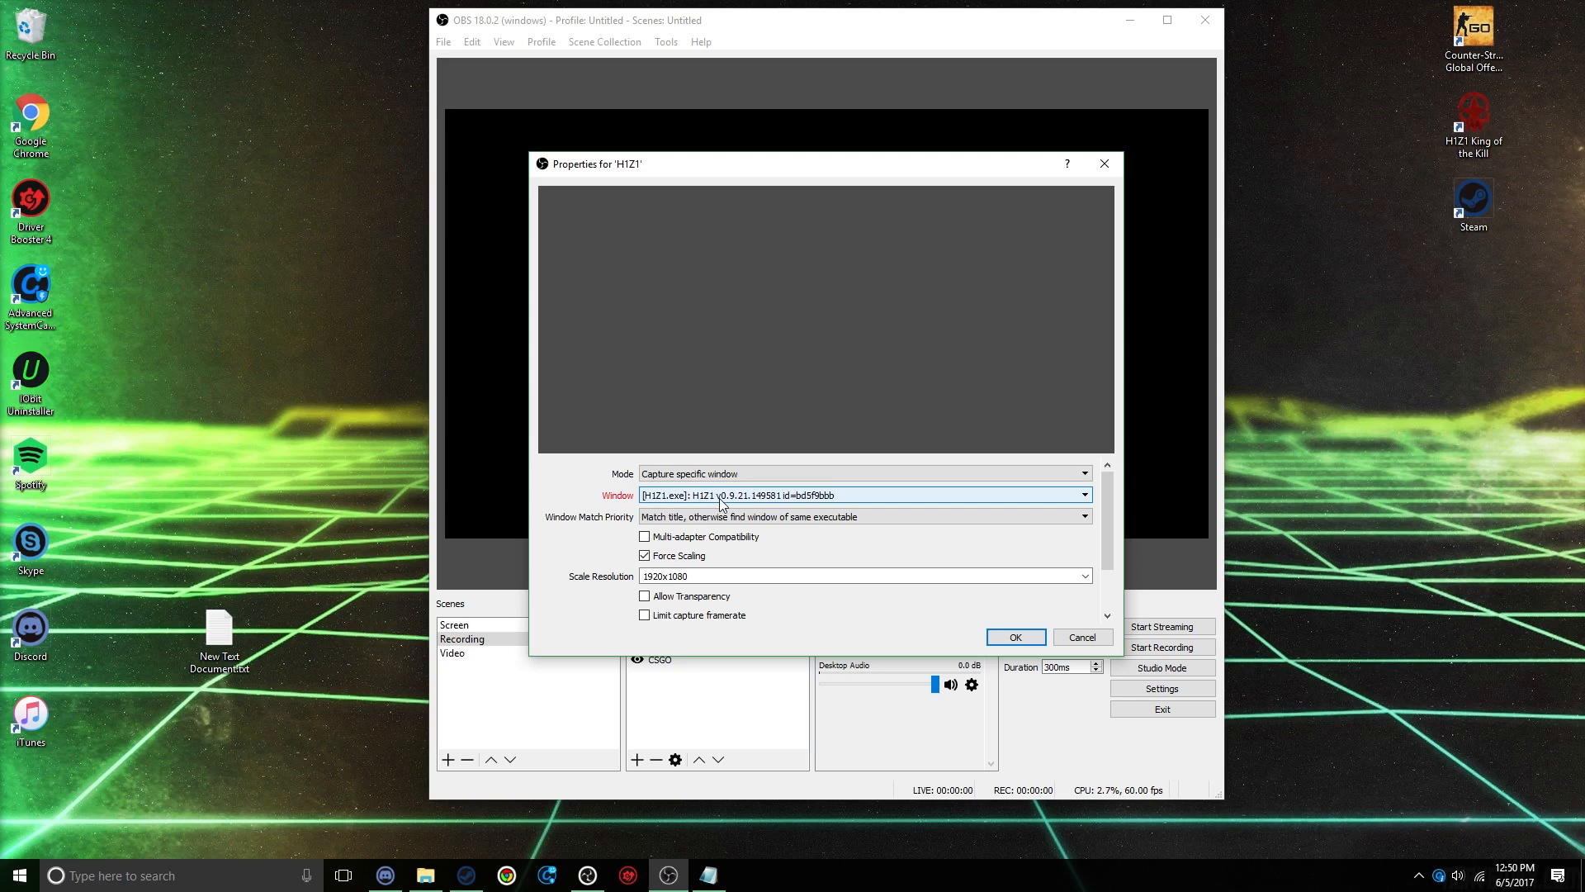
click(1082, 638)
click(695, 658)
double_click(695, 658)
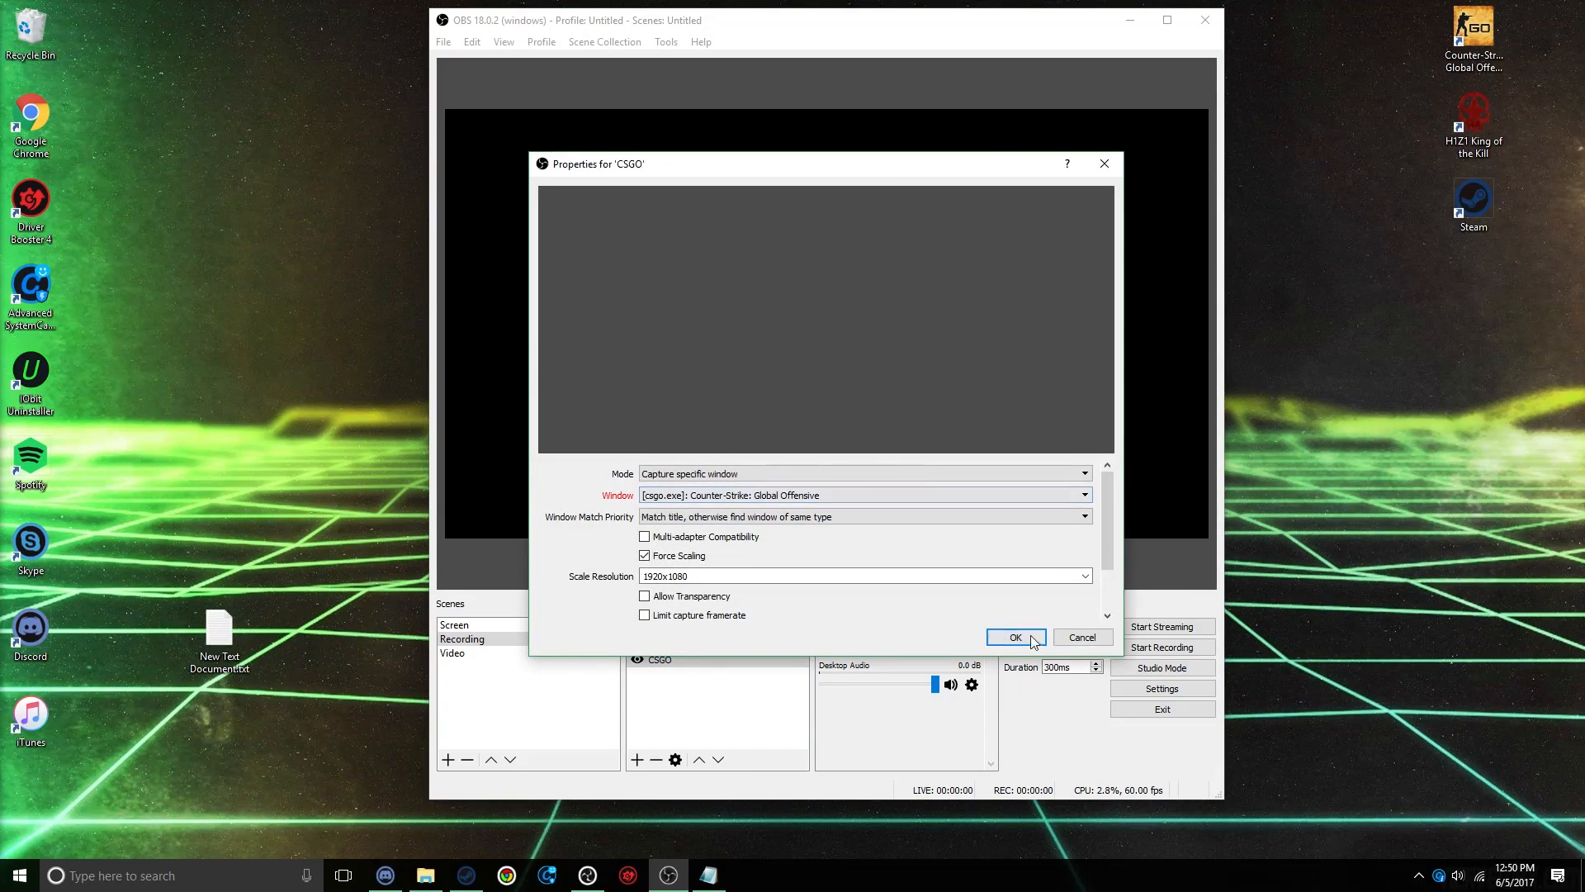
click(1103, 641)
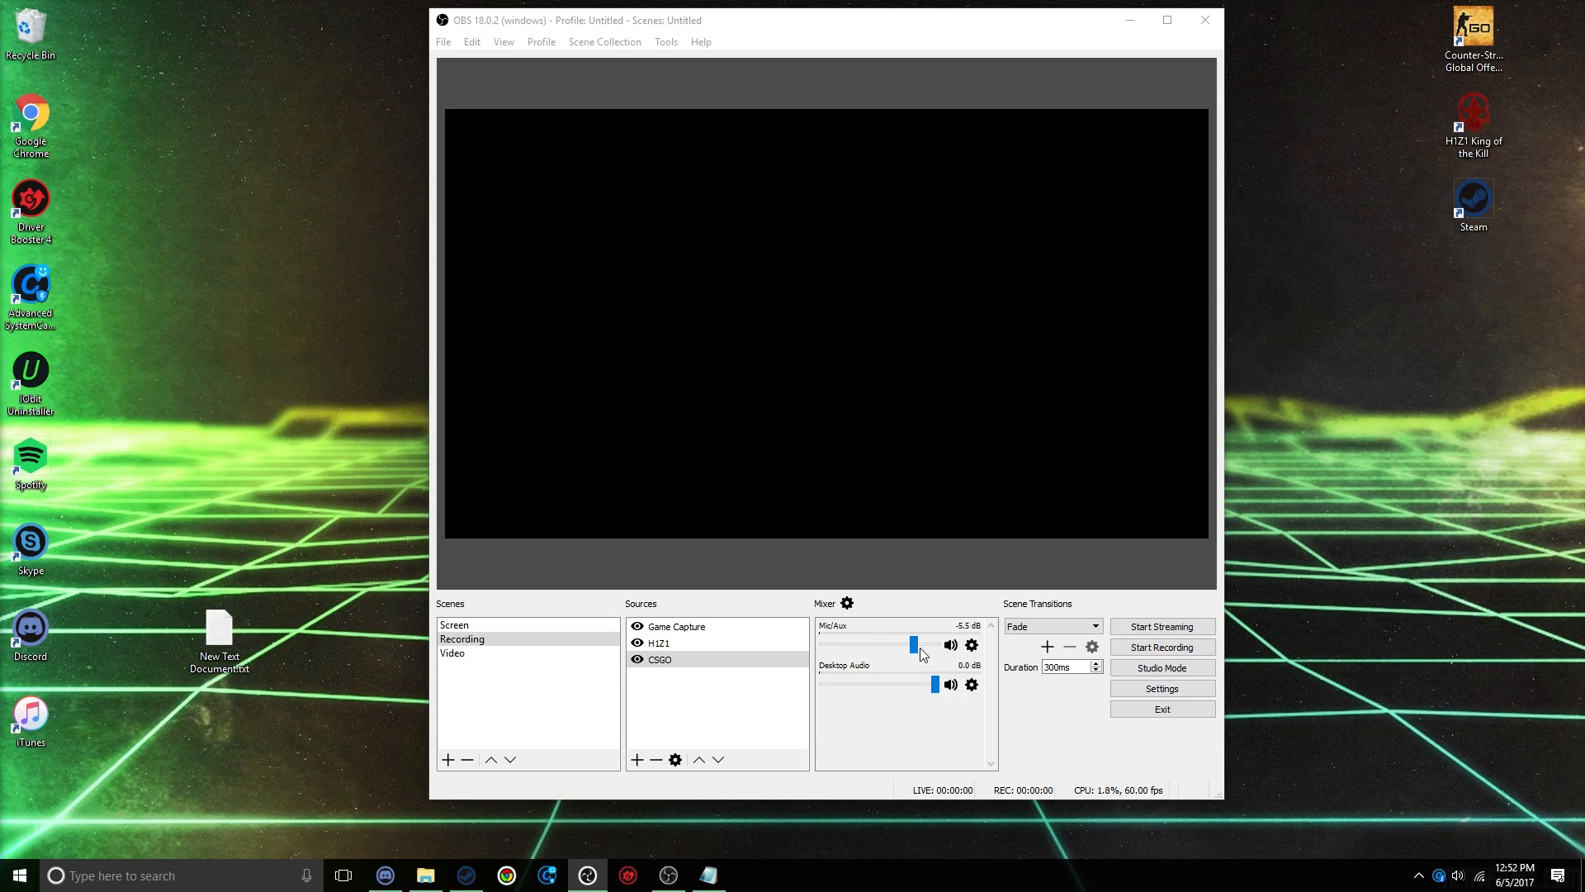
Step: Raise the Mic/Aux volume to 0.0 dB and try lowering Desktop Audio before returning it to full level
mouse_move(926, 689)
mouse_down()
mouse_move(876, 689)
mouse_move(938, 686)
mouse_move(914, 646)
mouse_move(936, 645)
mouse_move(899, 685)
mouse_up()
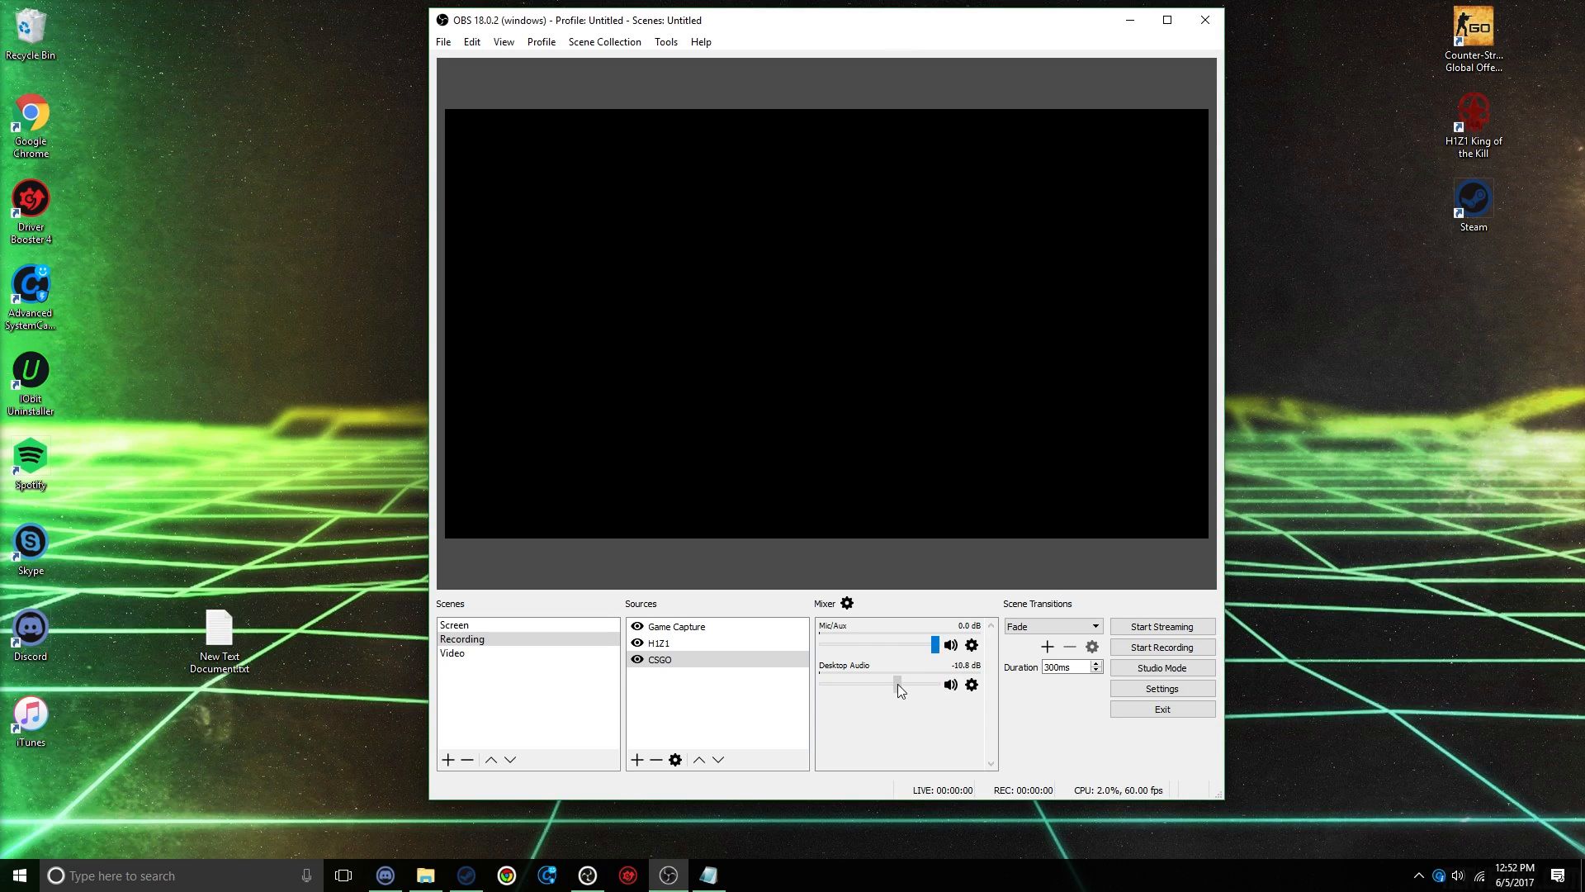
click(936, 685)
Step: Open the output settings, compare the streaming and recording options, and choose mp4 as the recording format
click(1190, 687)
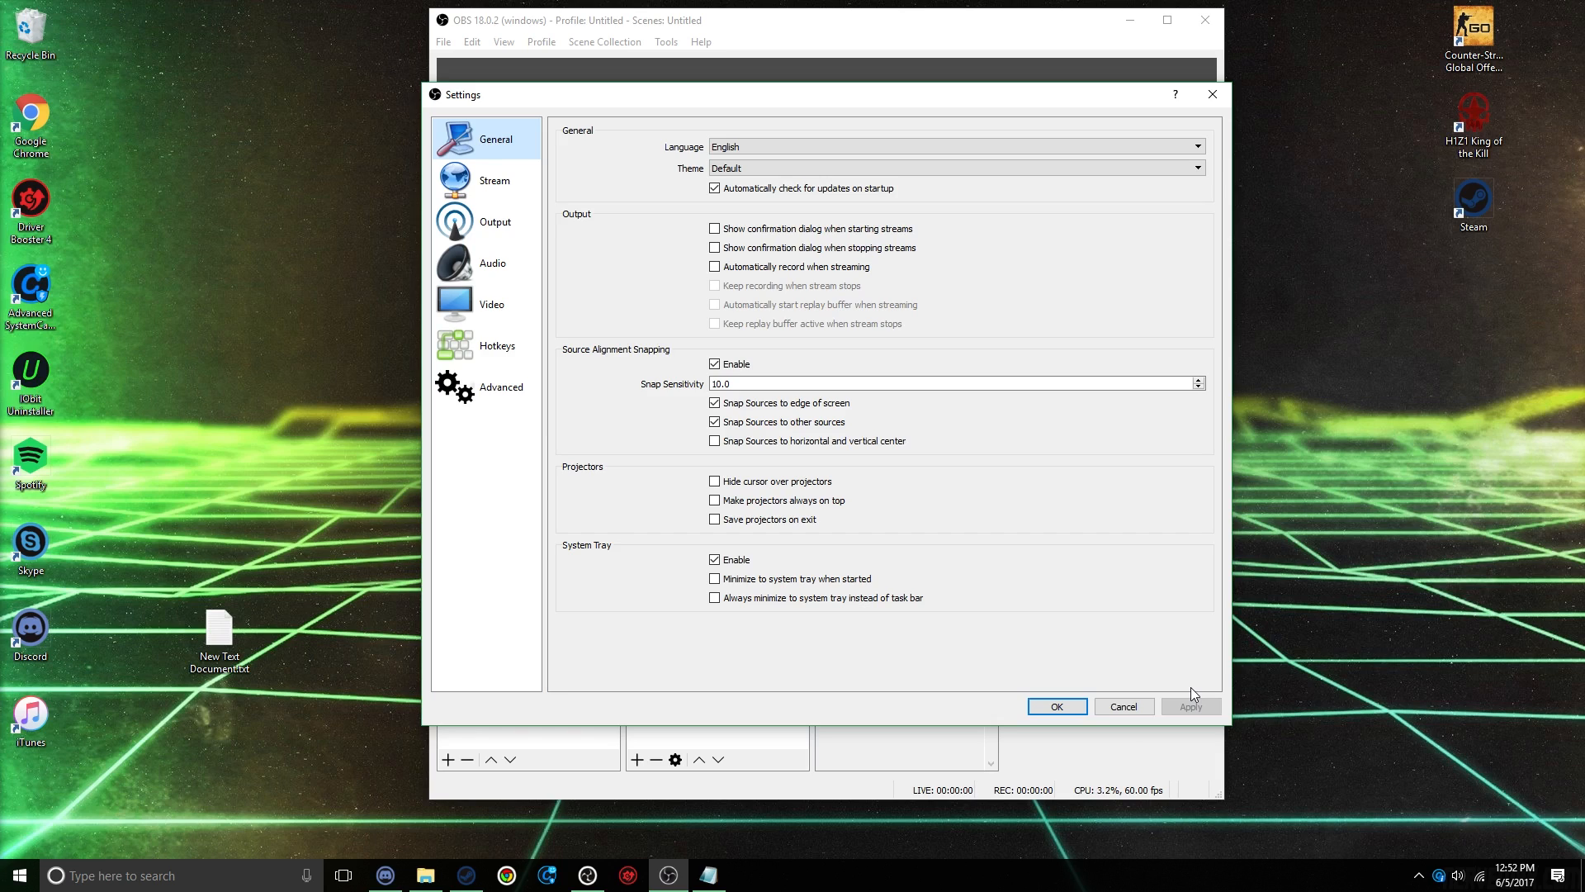
click(529, 235)
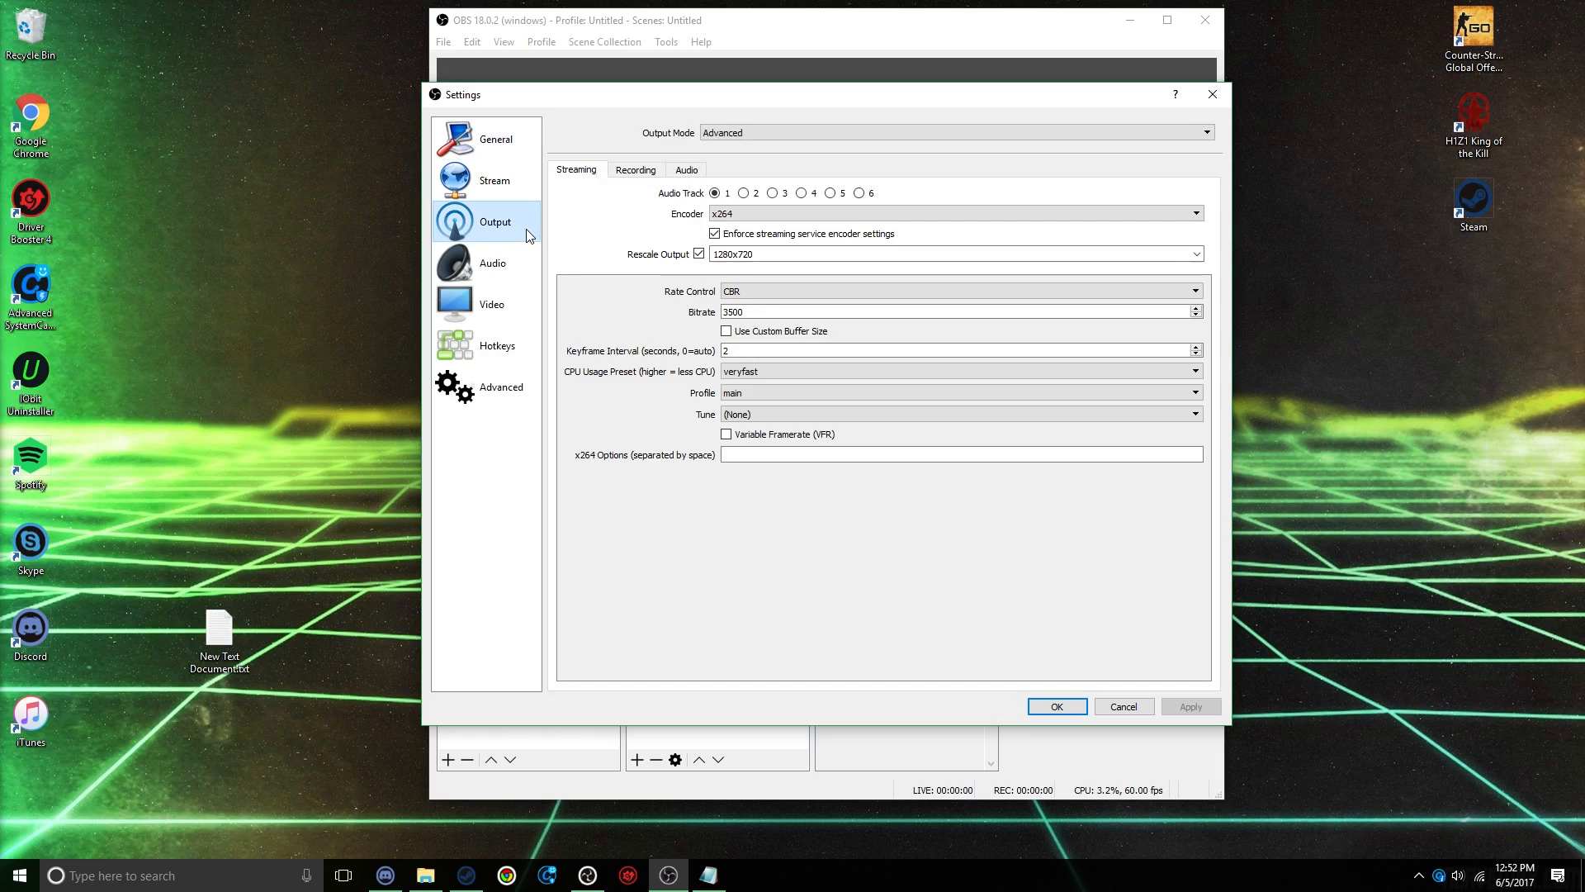
click(635, 173)
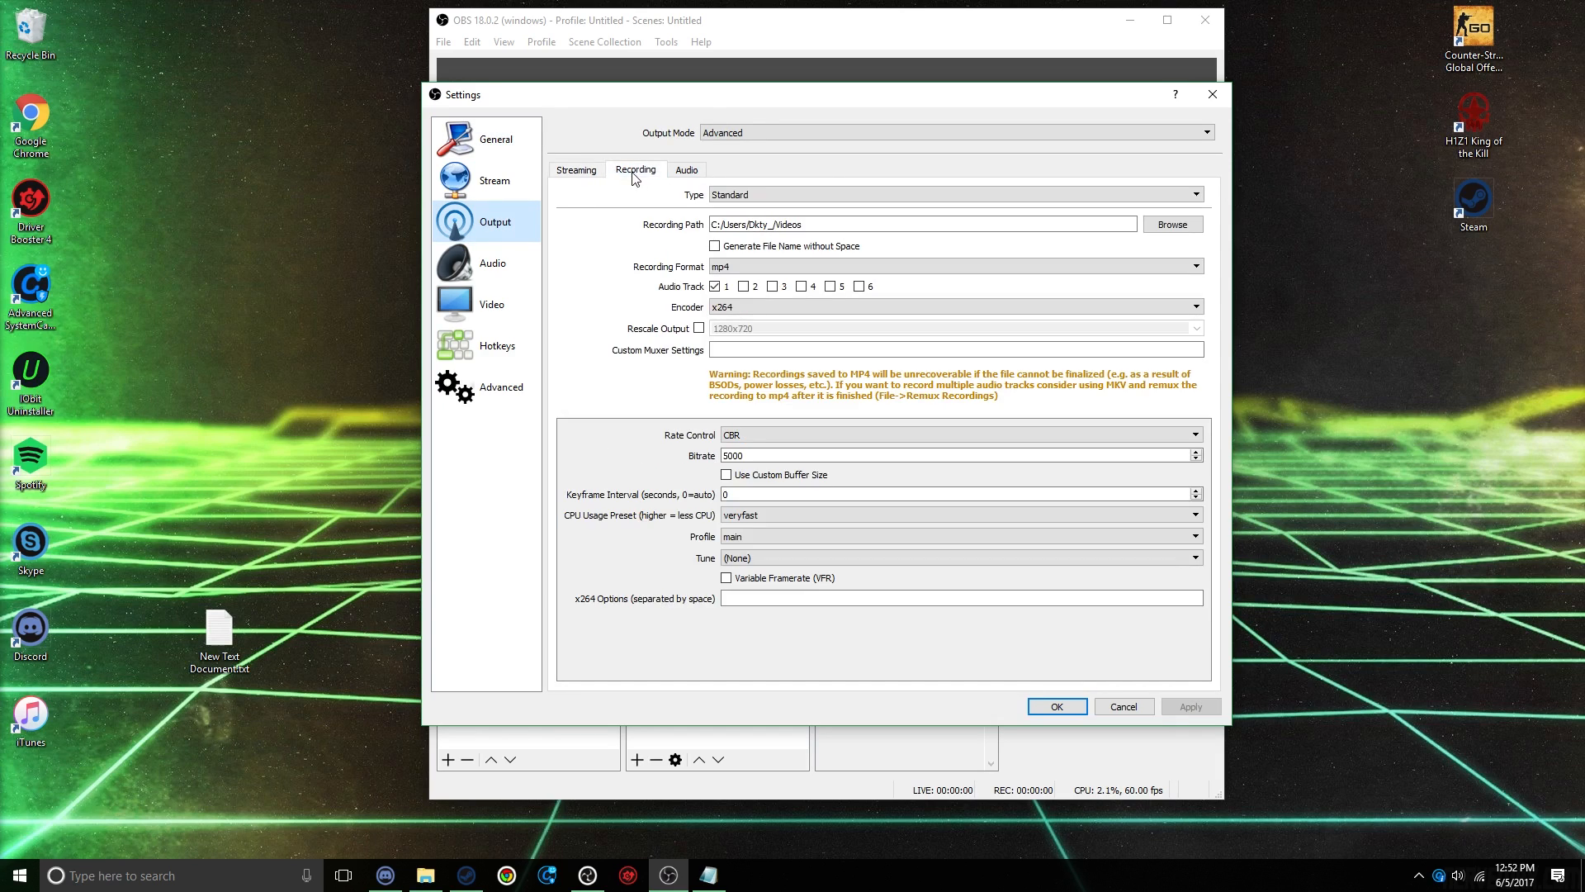
click(576, 173)
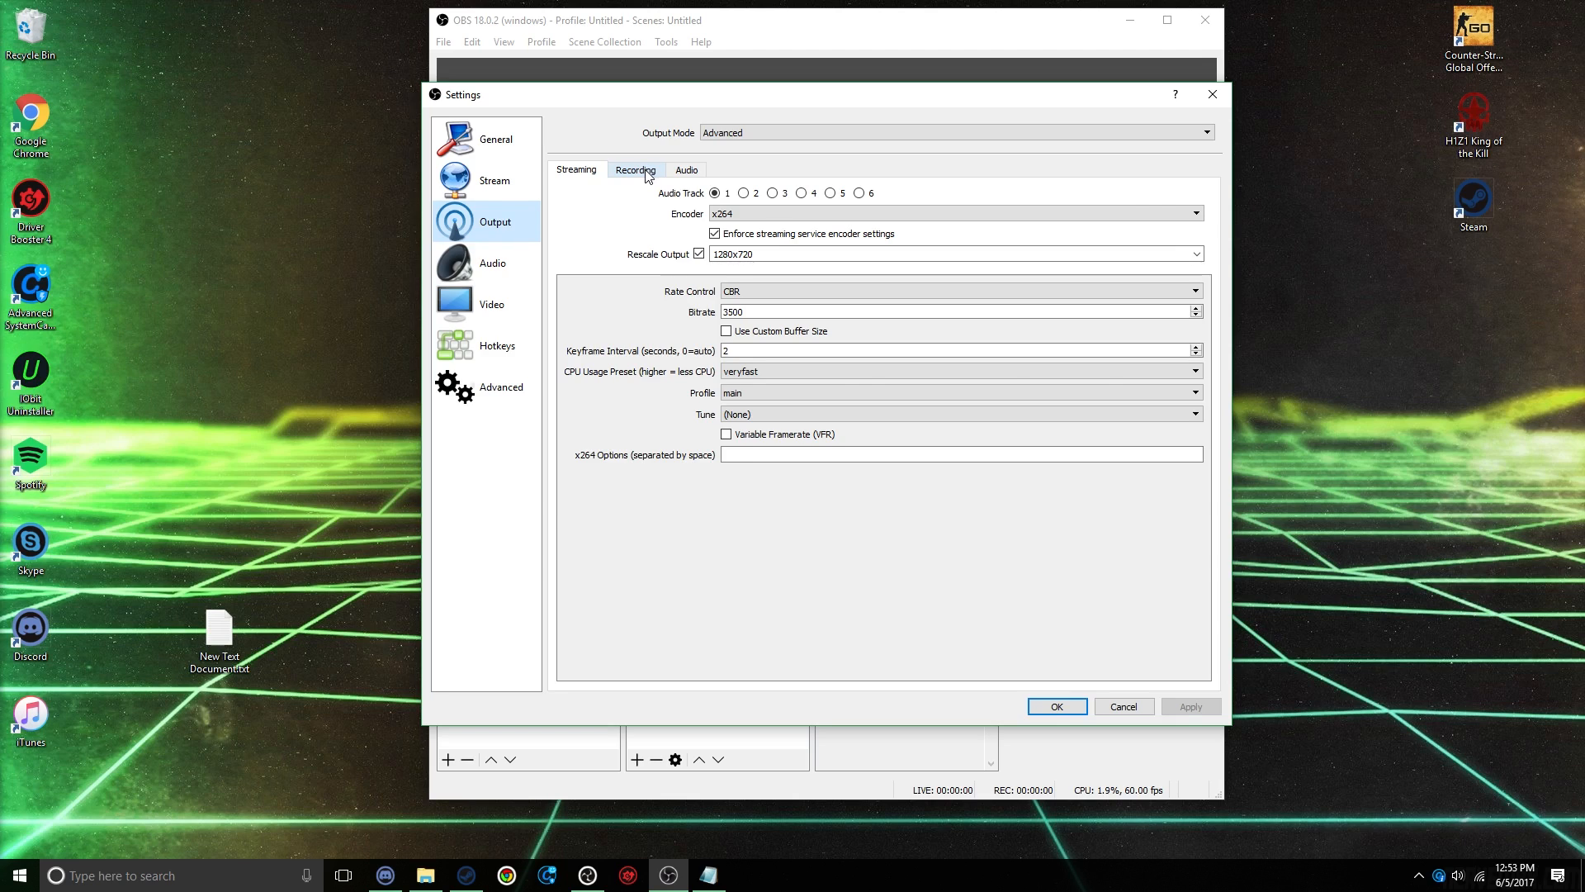
click(648, 174)
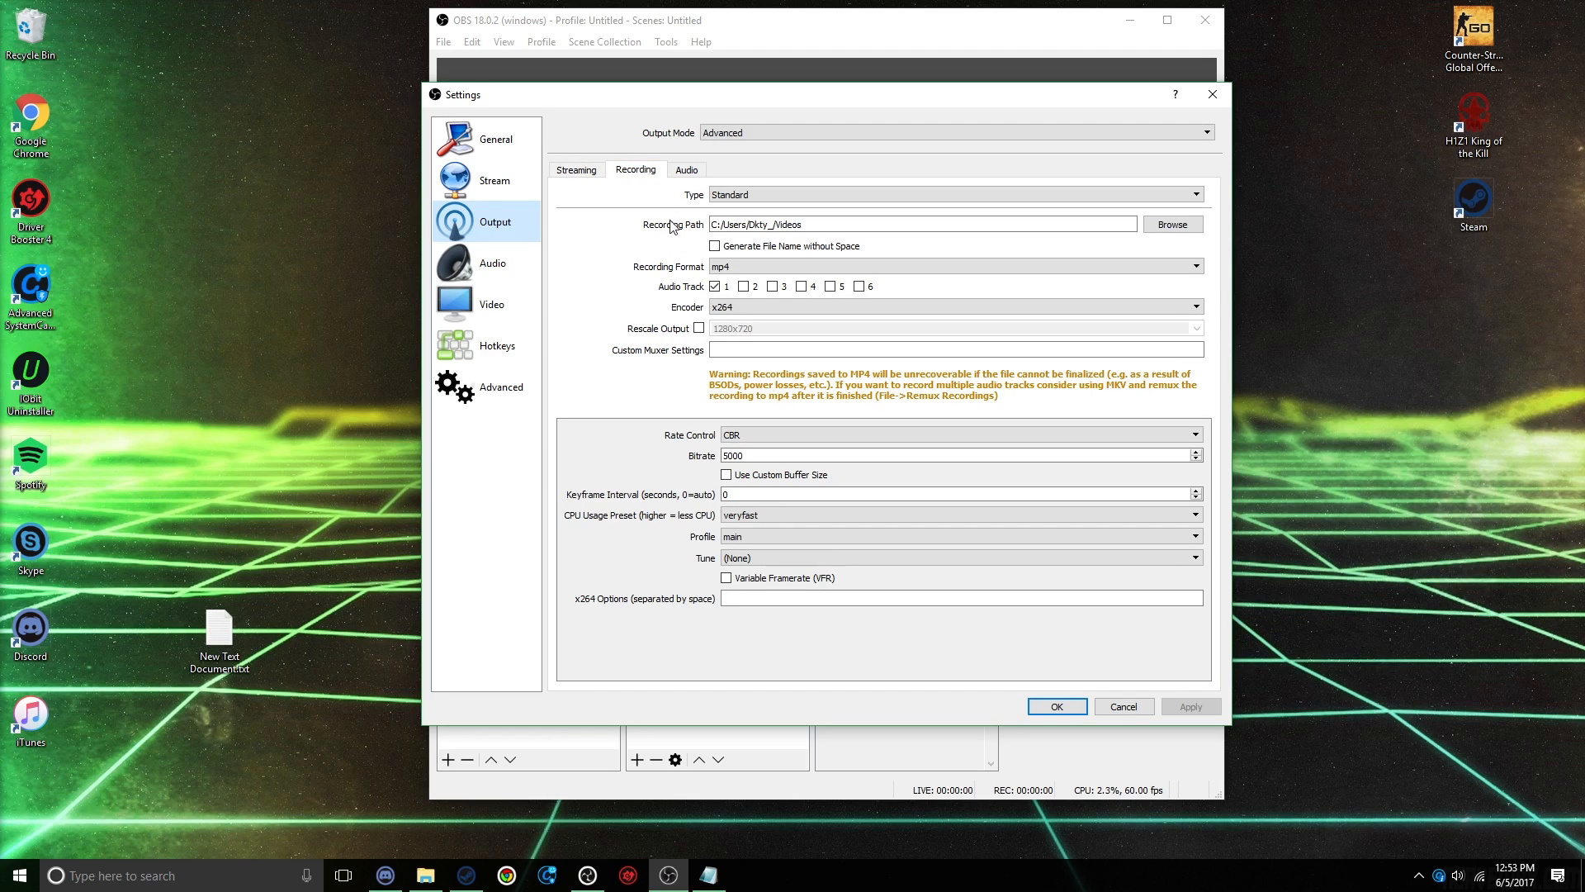
click(739, 267)
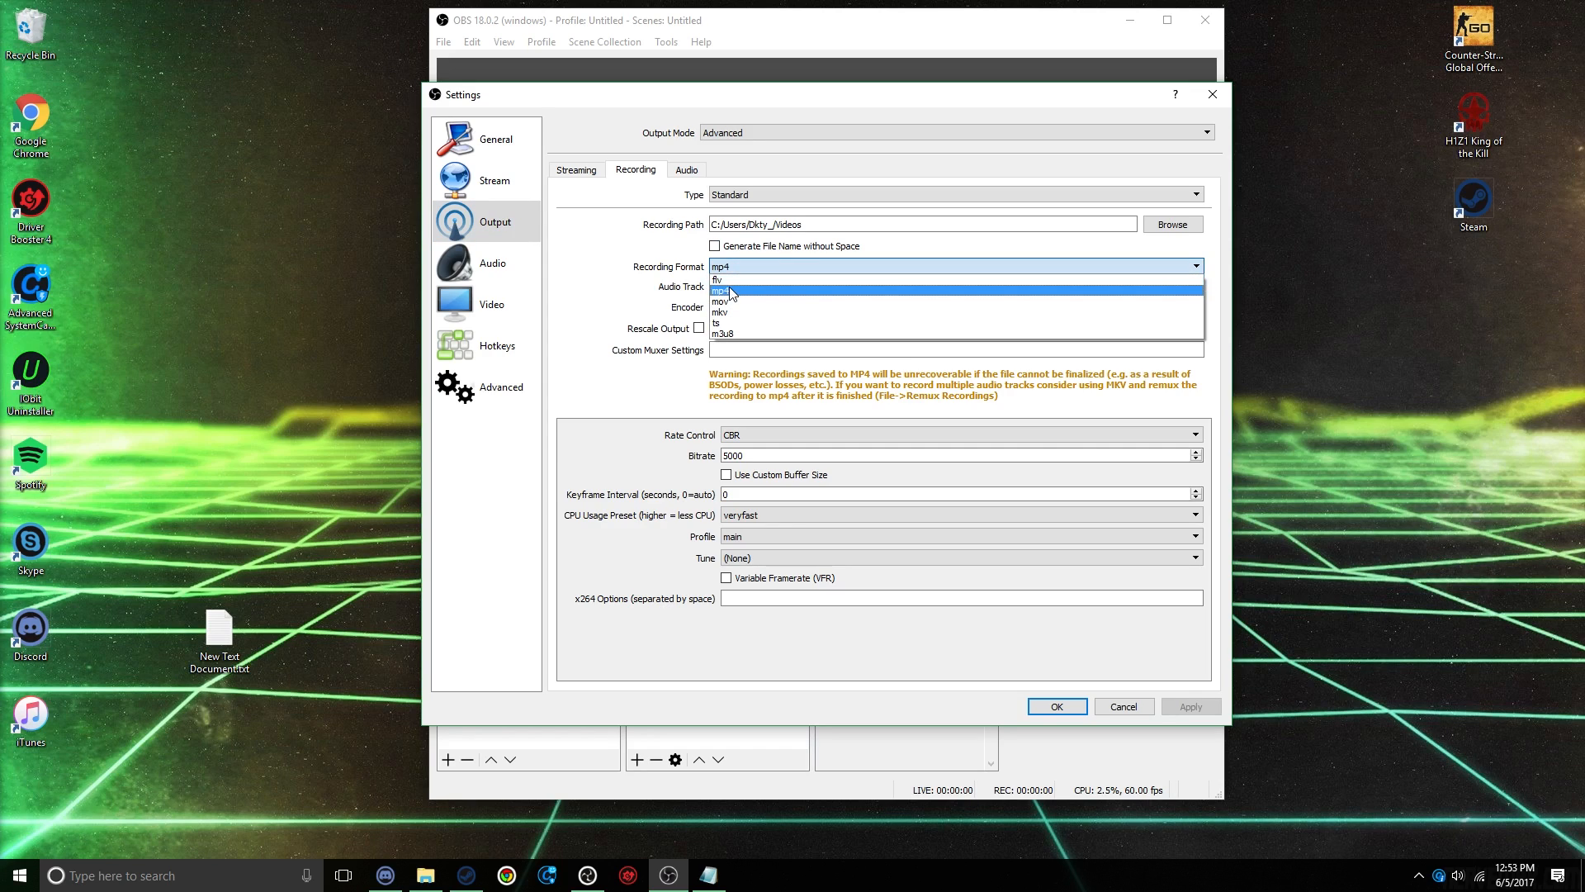
click(730, 291)
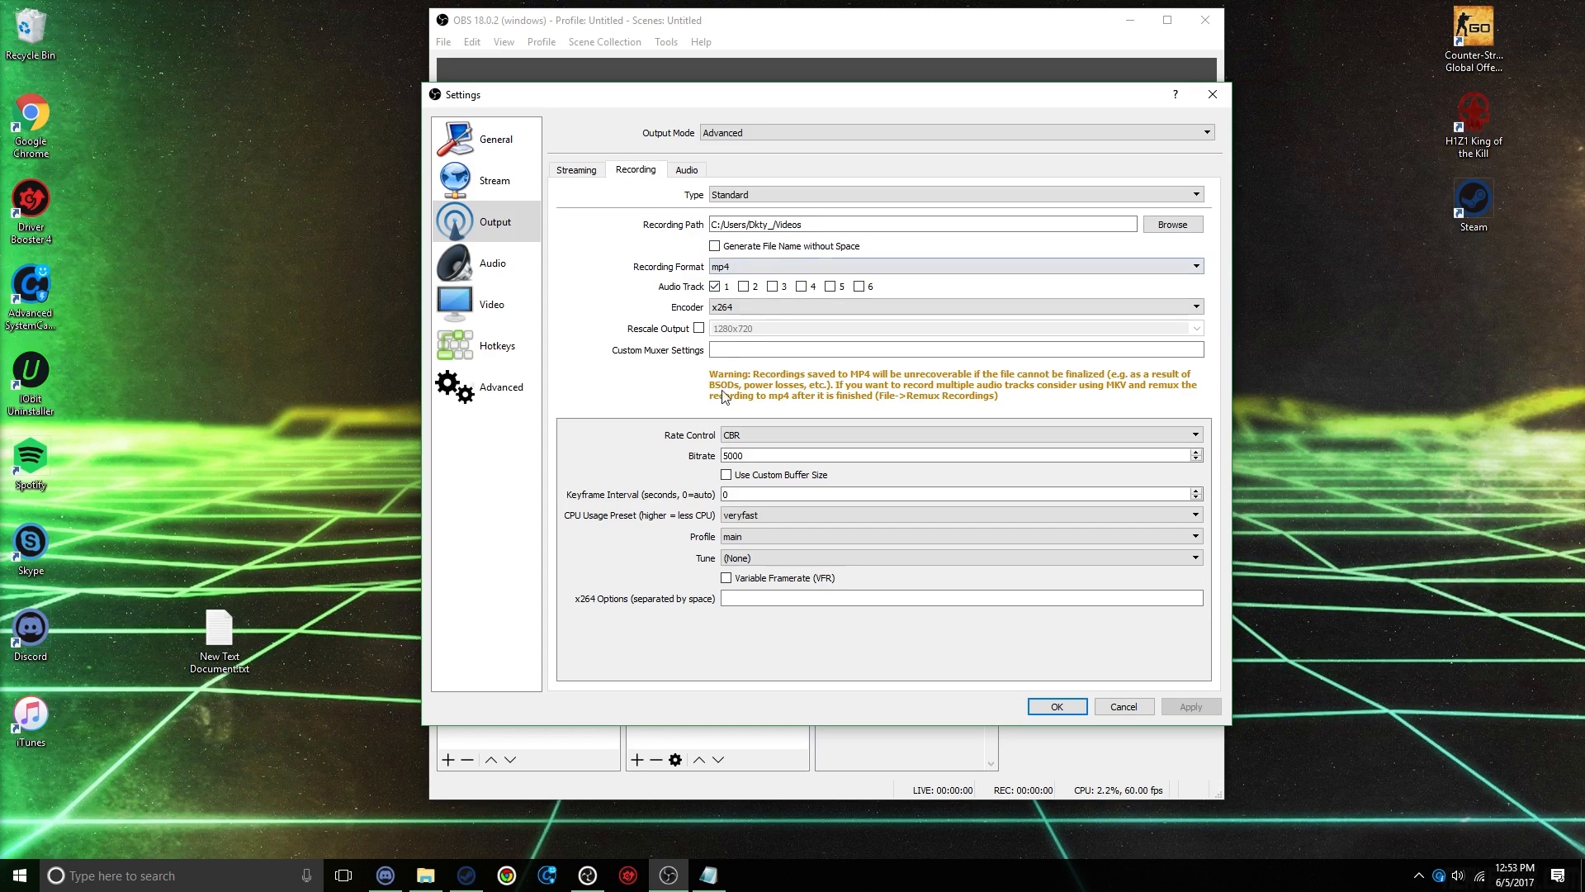
Step: Enable Rescale Output for the recording and turn it off again
click(700, 328)
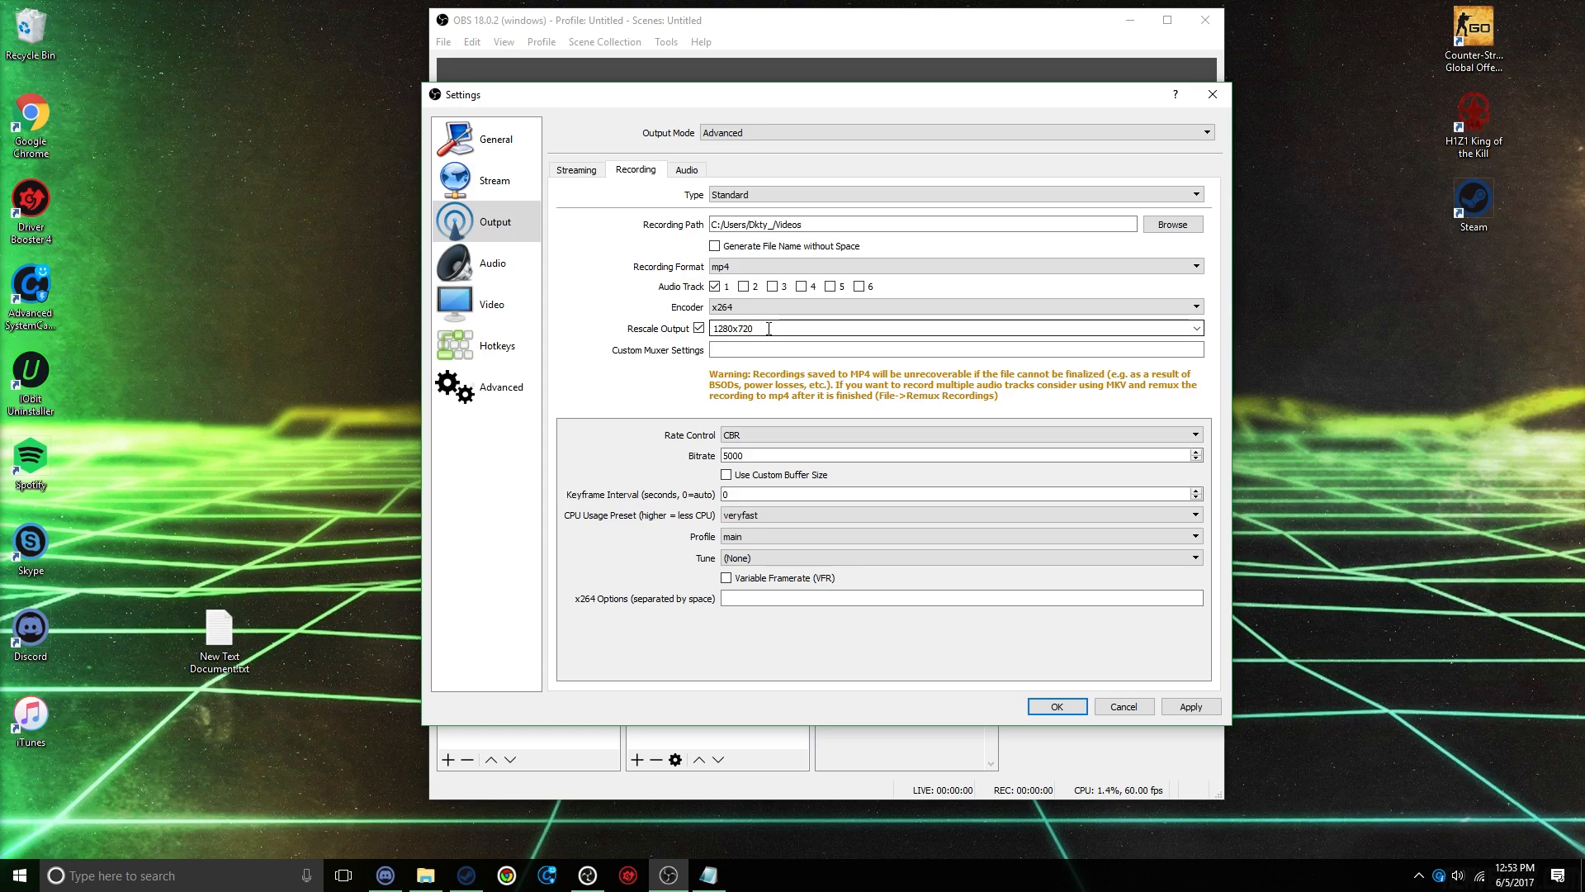
click(698, 328)
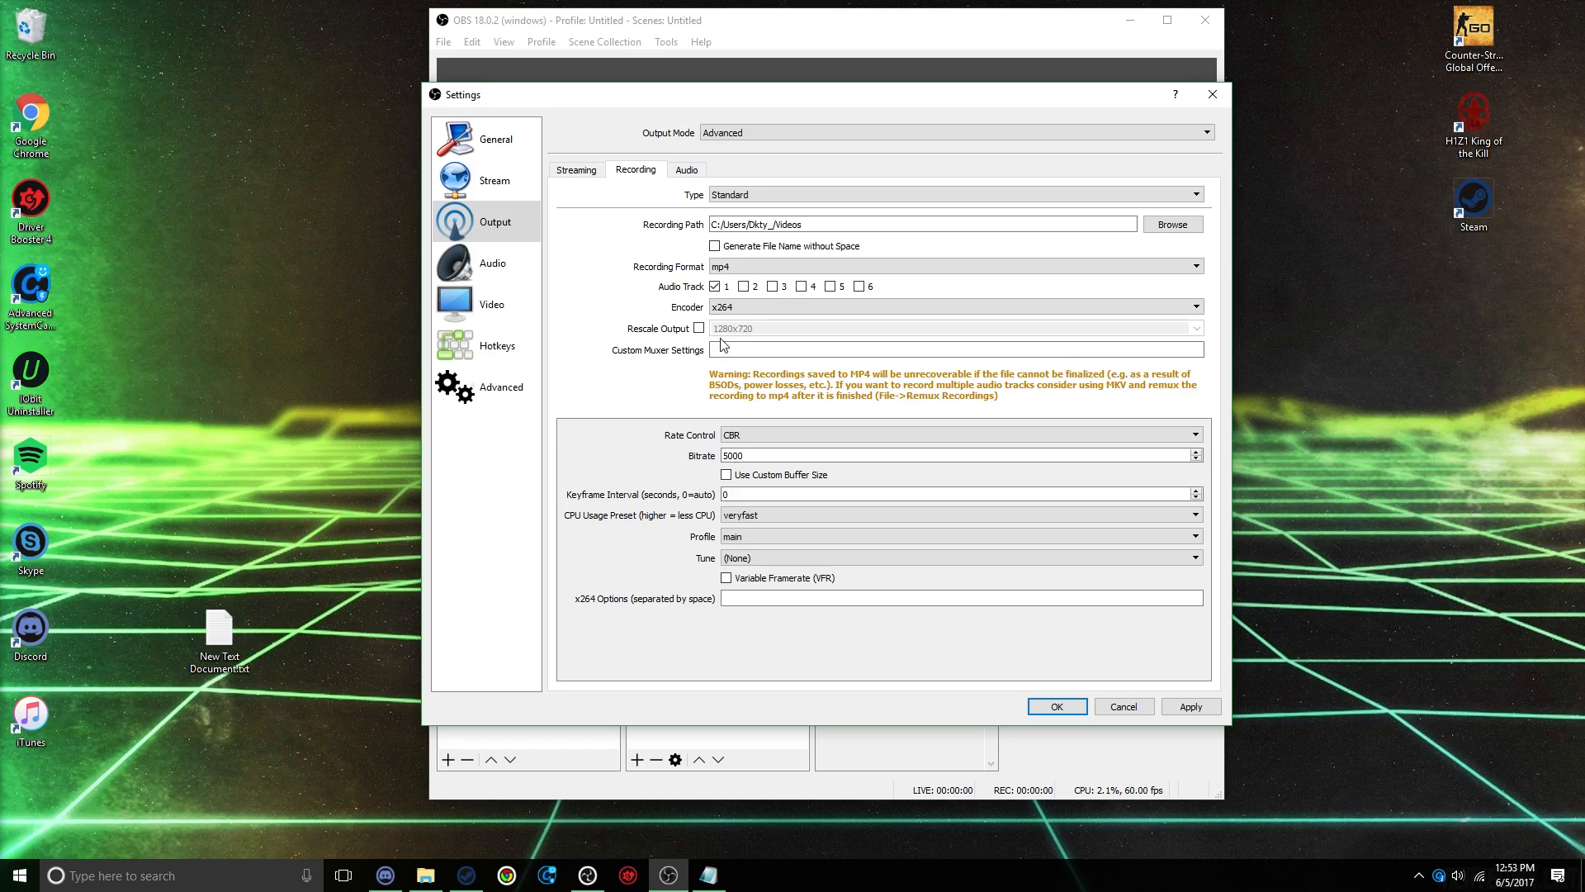
drag(390, 0, 1247, 822)
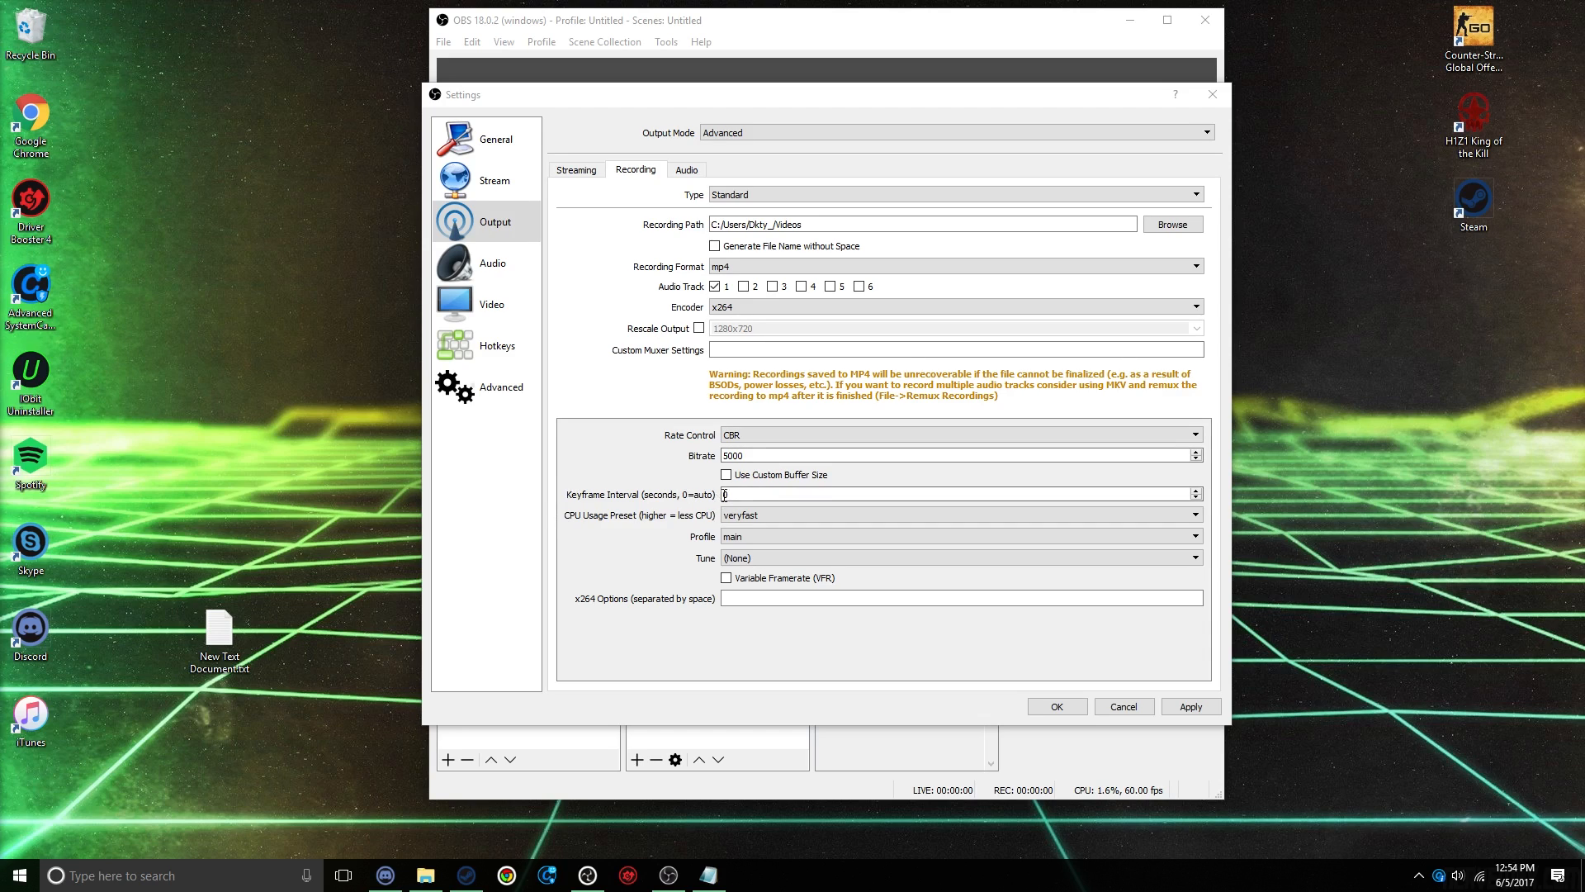
Step: Set the recording encoder's keyframe interval to 2 seconds and choose the main profile
click(759, 494)
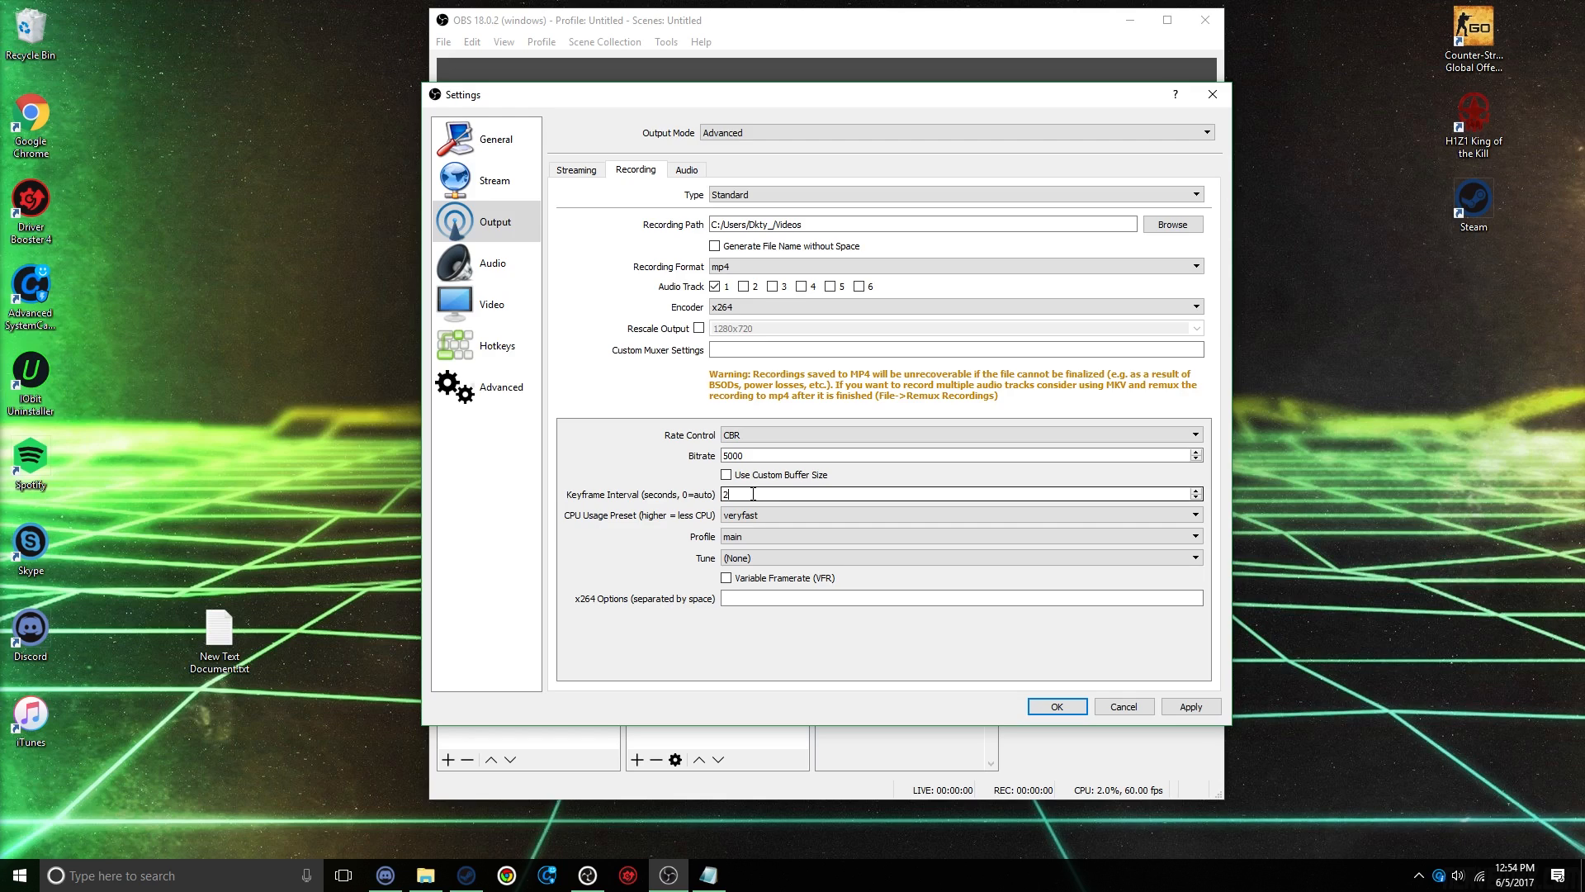
click(737, 537)
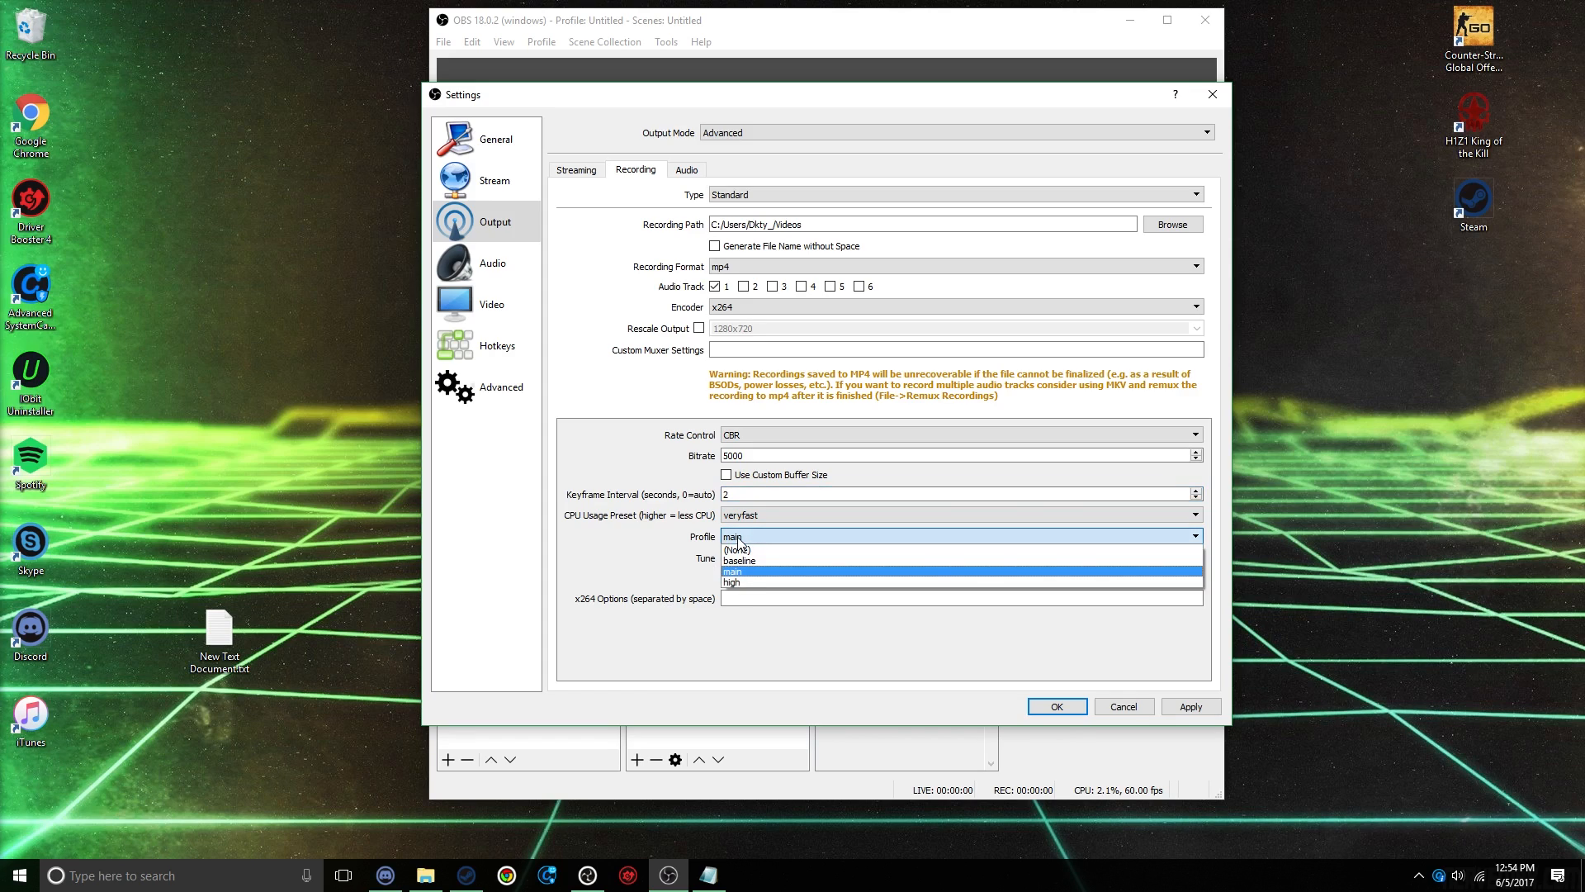
click(737, 582)
click(743, 533)
click(745, 573)
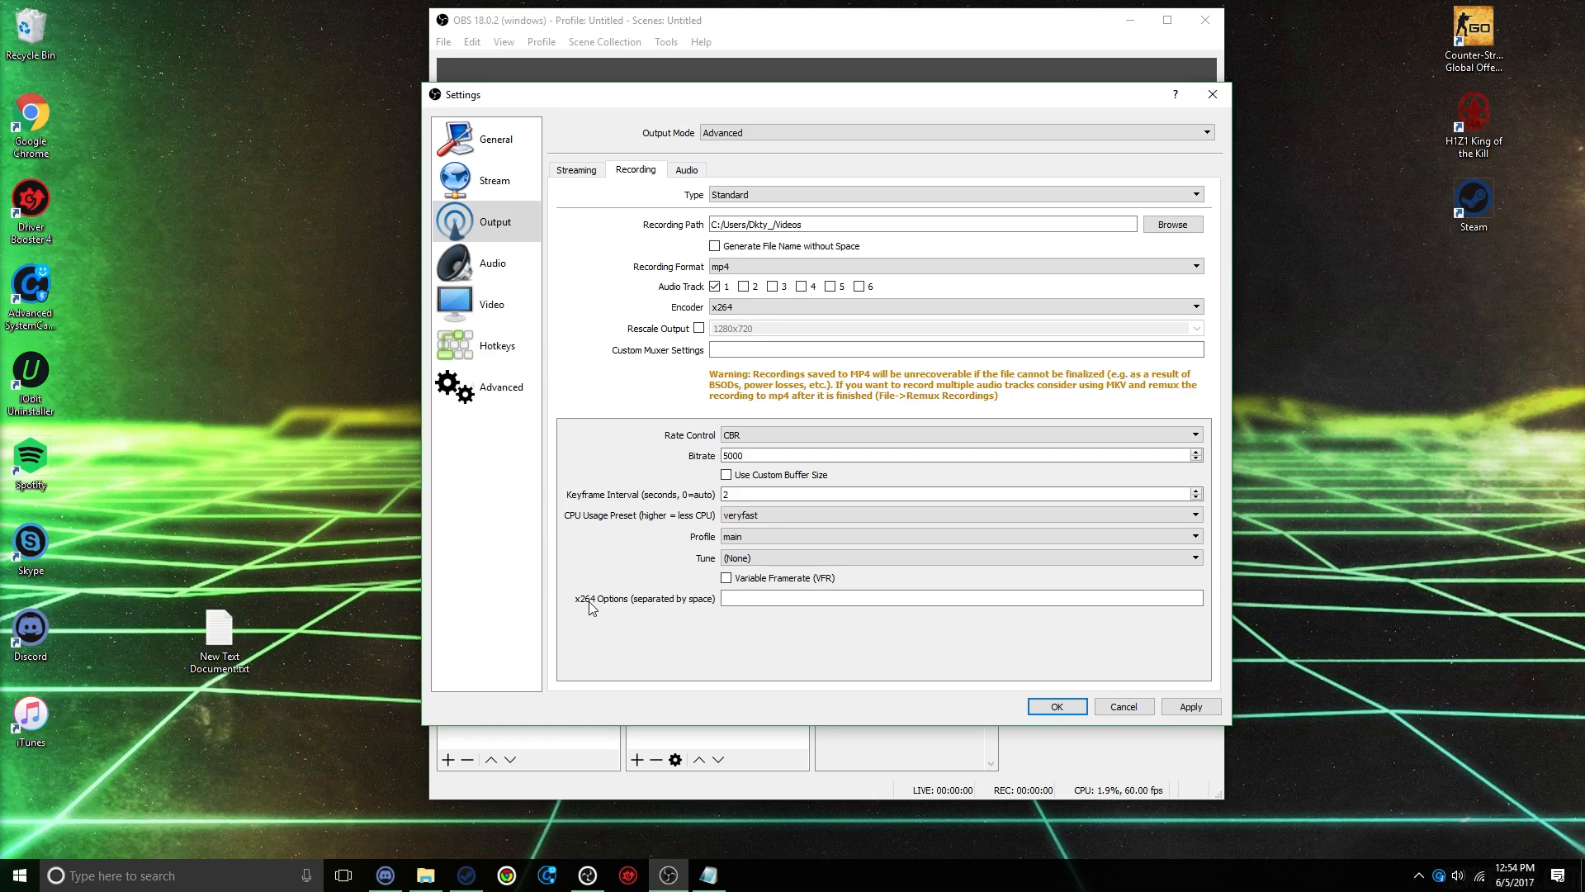
Step: Apply the recording output settings with the x264 options left empty, and open the video settings
click(750, 603)
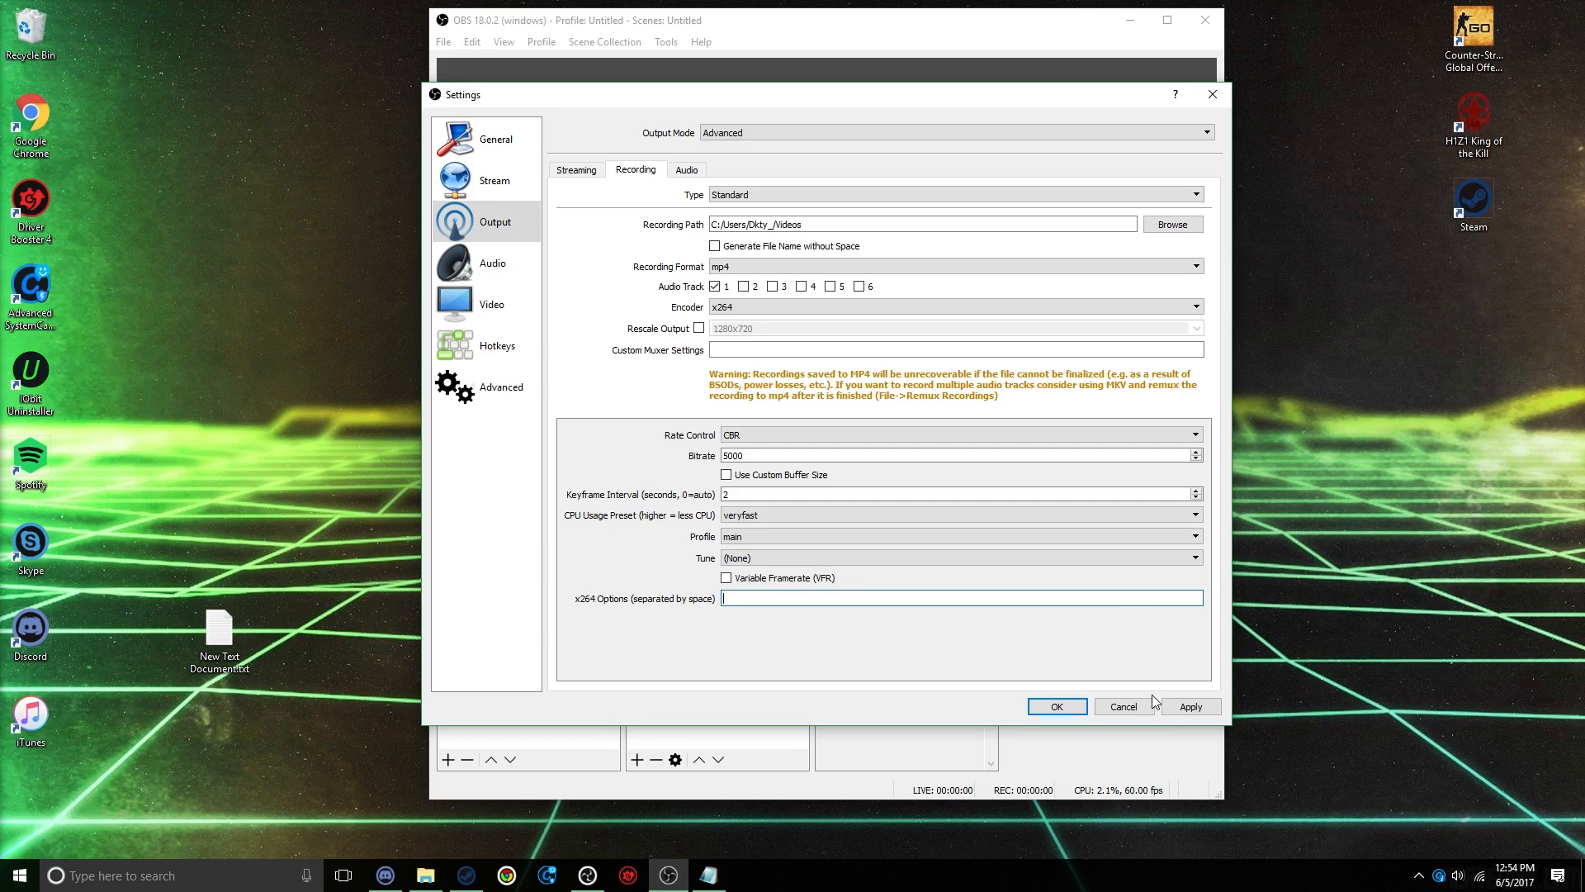
click(1195, 706)
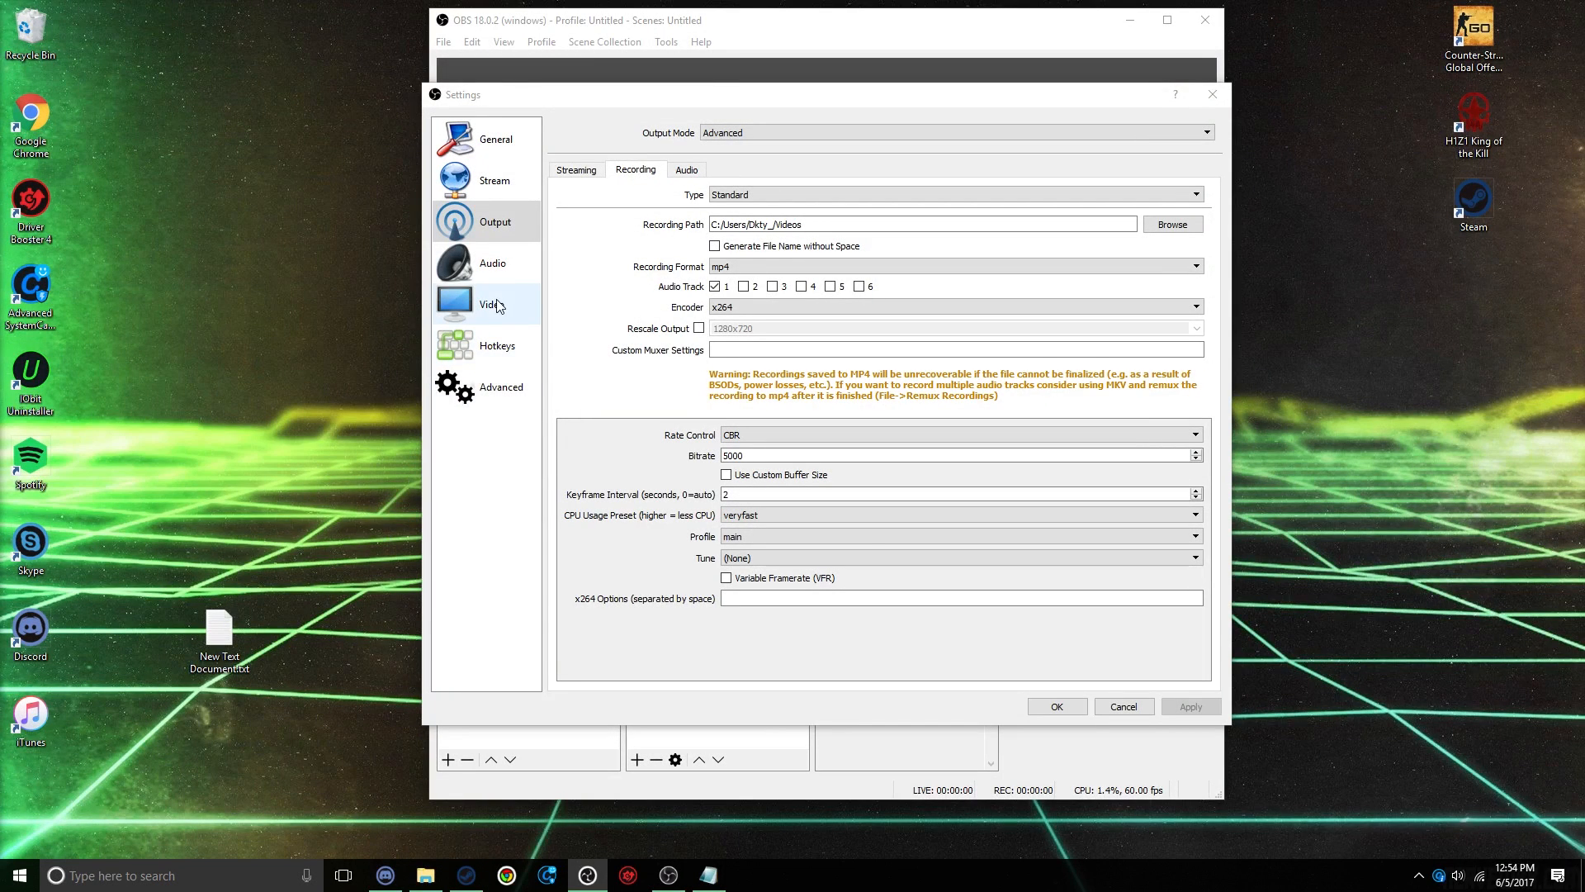
click(500, 305)
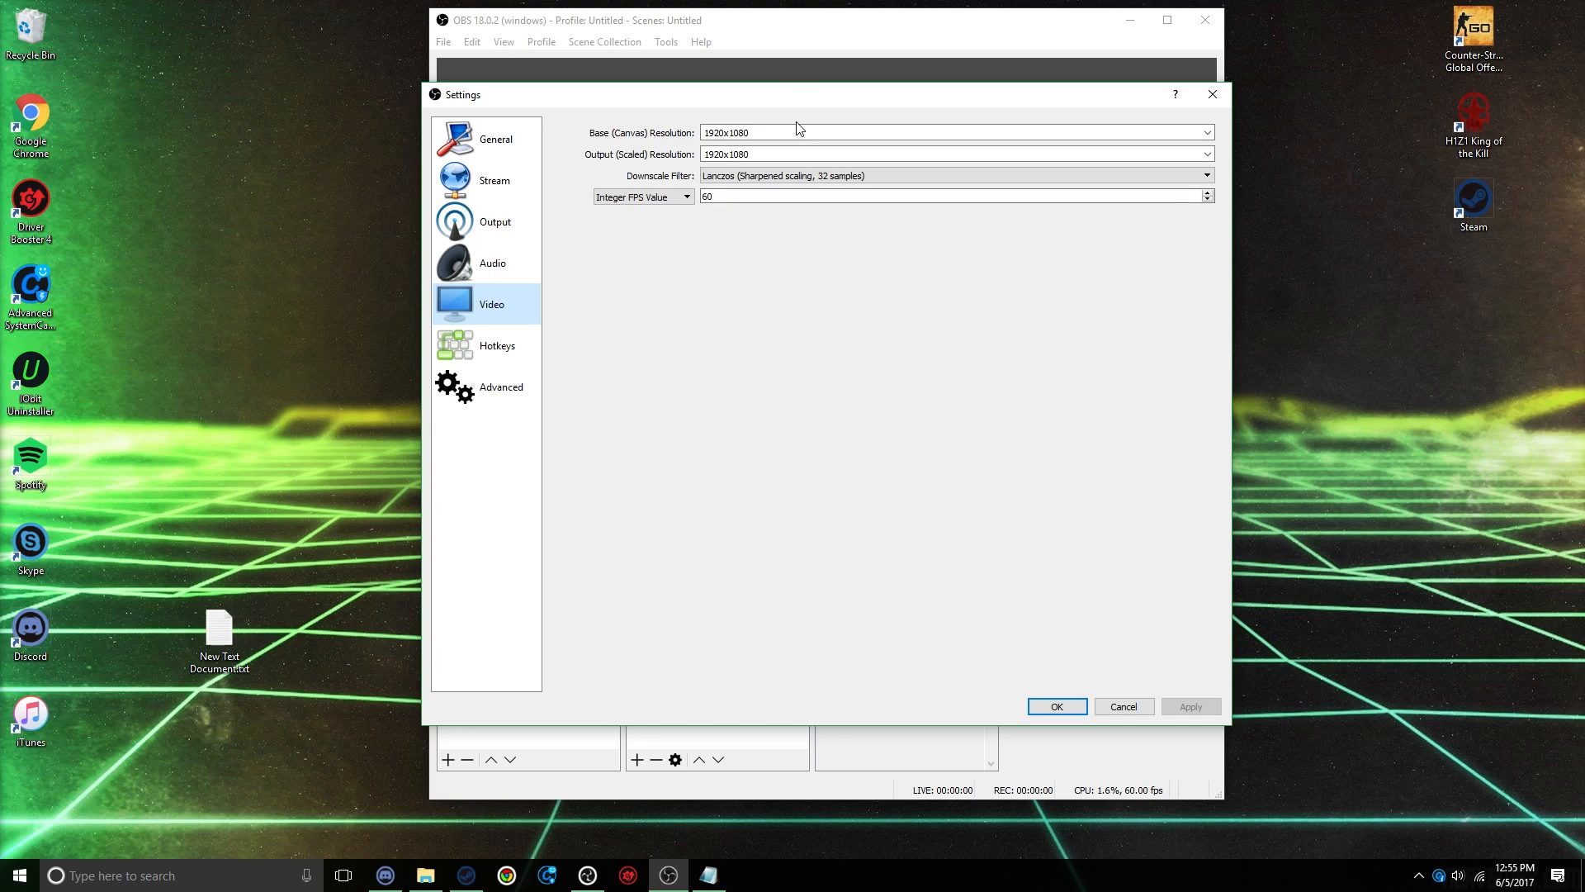
Step: Try 1280x720 as the output (scaled) resolution and set it back to 1920x1080
click(1208, 154)
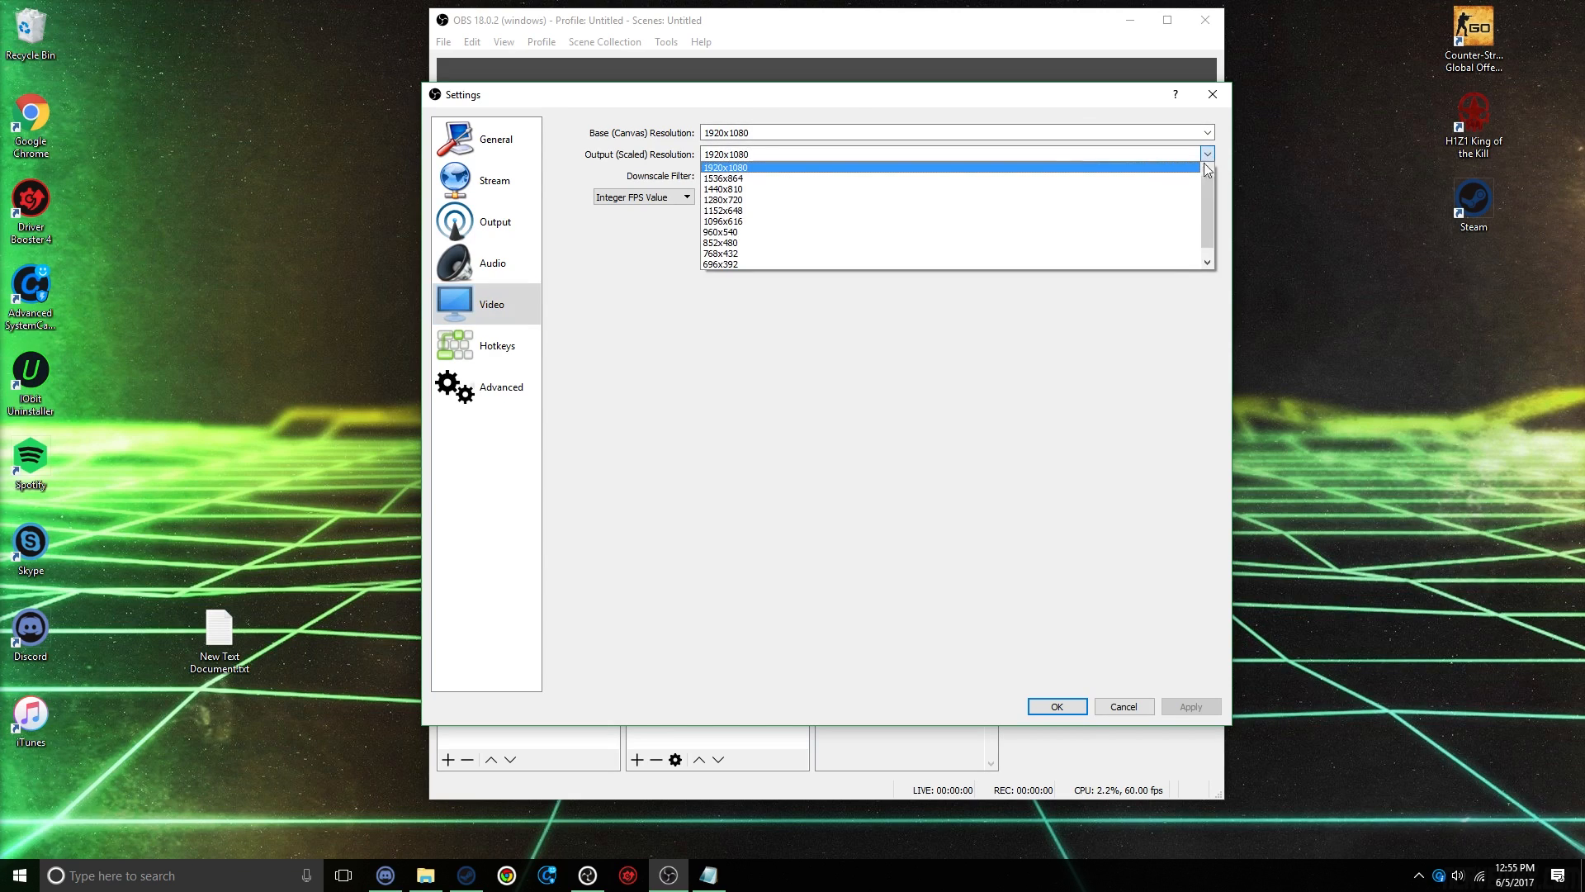
click(986, 200)
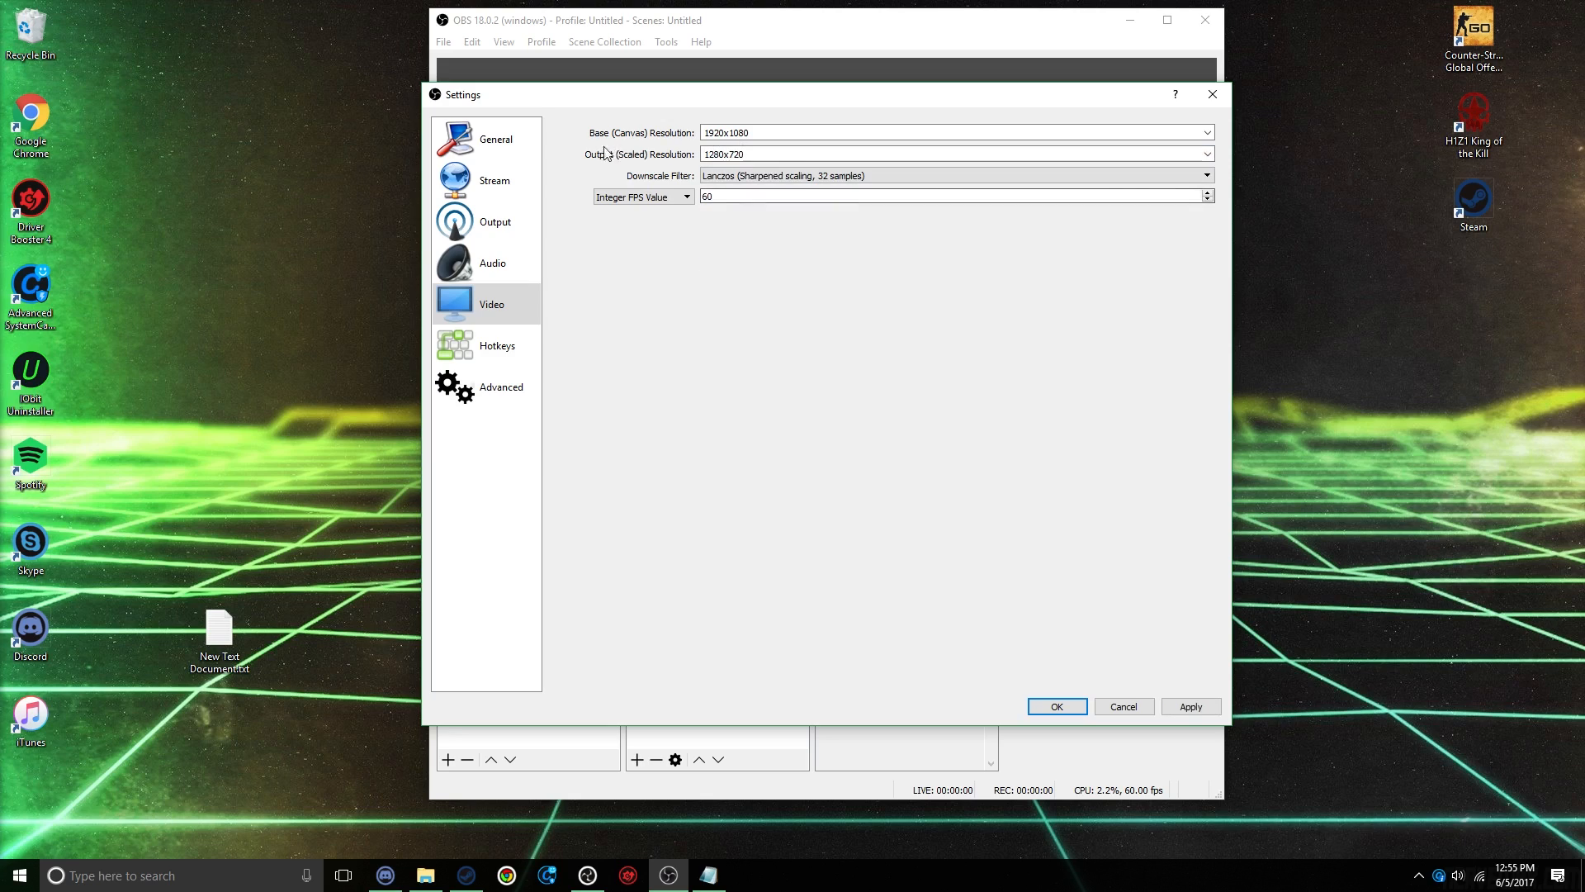
click(1207, 155)
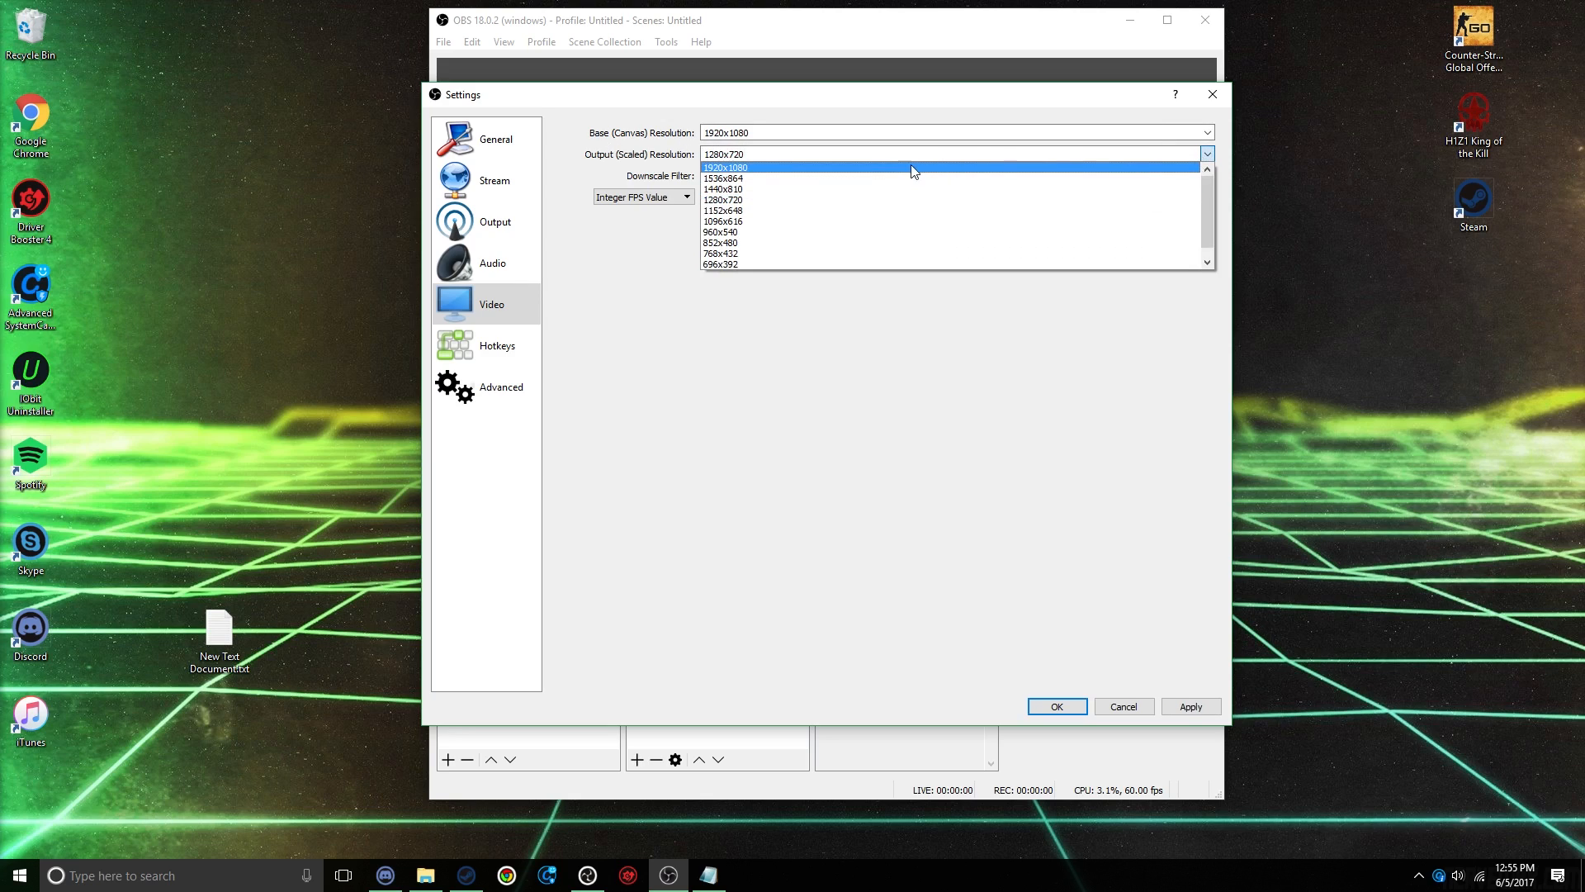
click(877, 166)
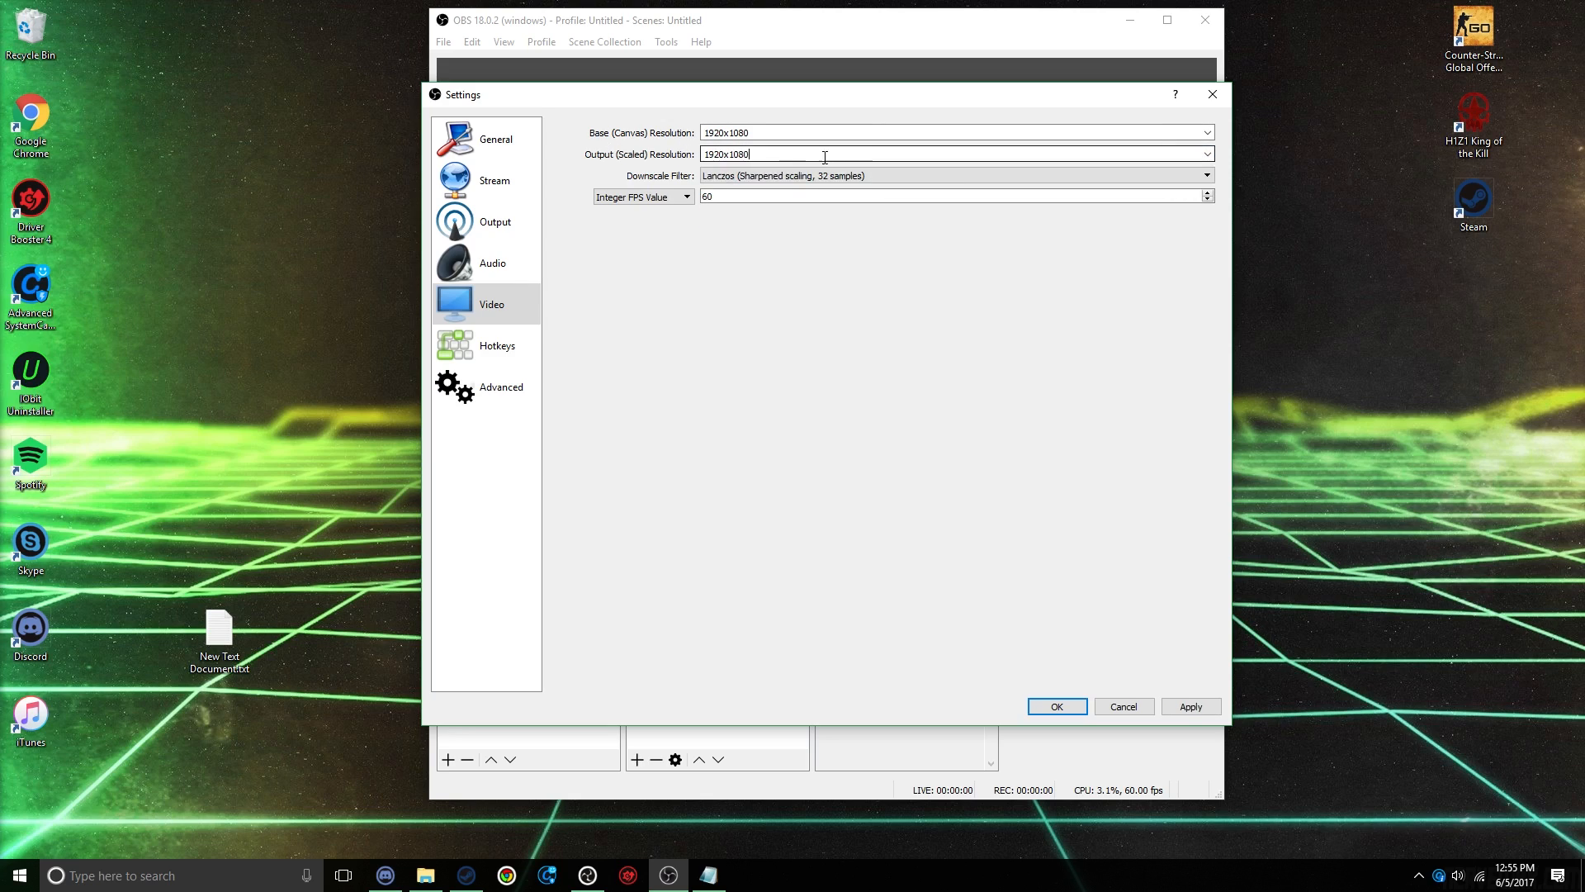
Step: Examine the downscale filter choices and the integer FPS value in the video settings
click(780, 181)
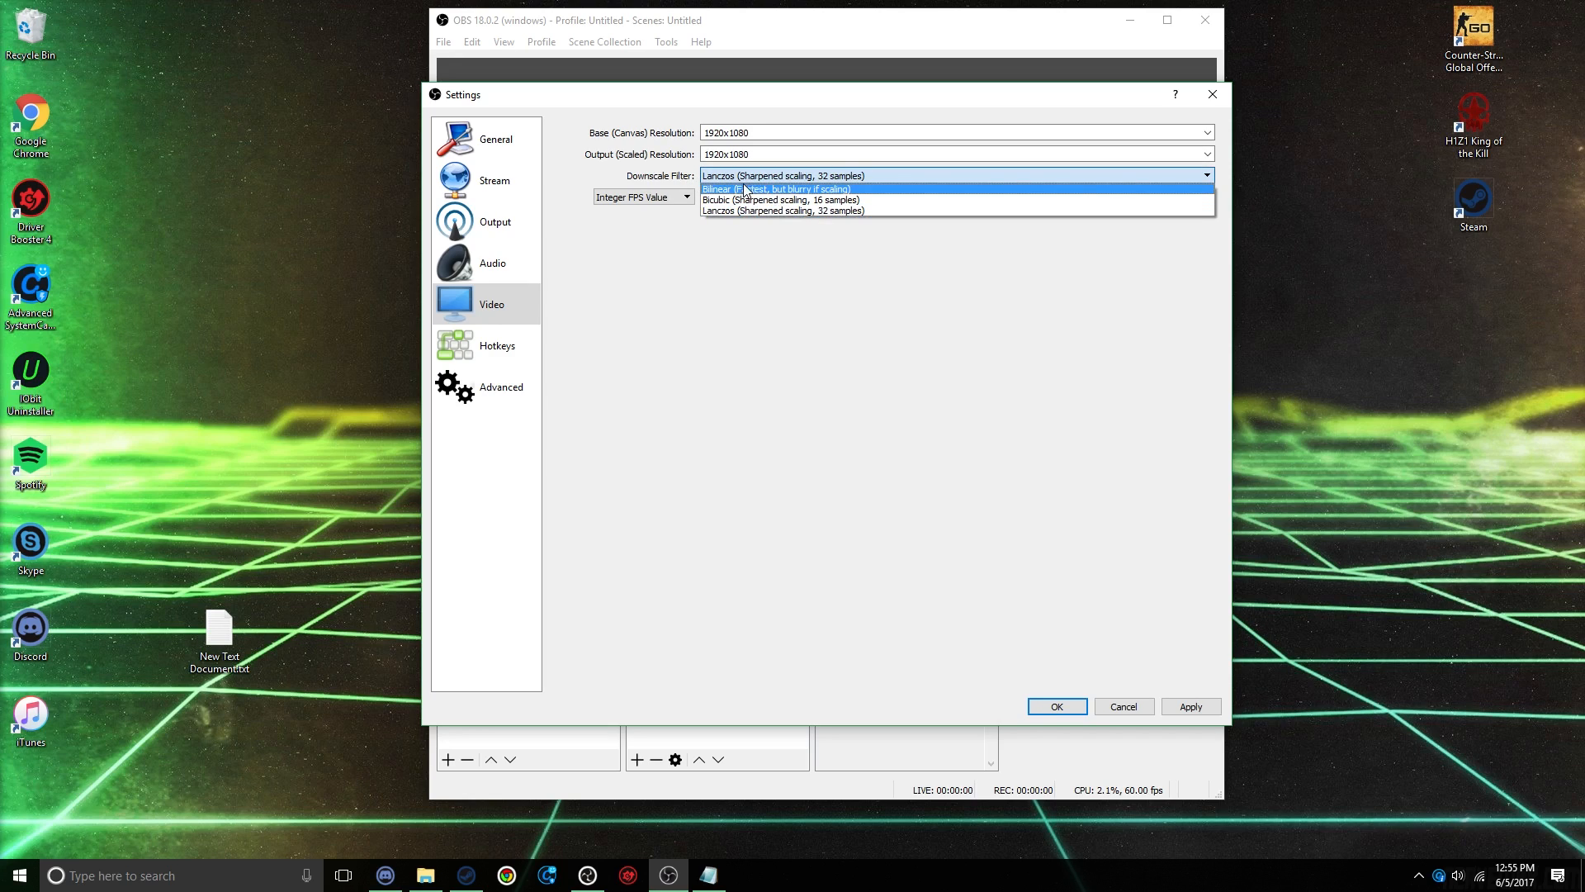
click(752, 181)
click(741, 197)
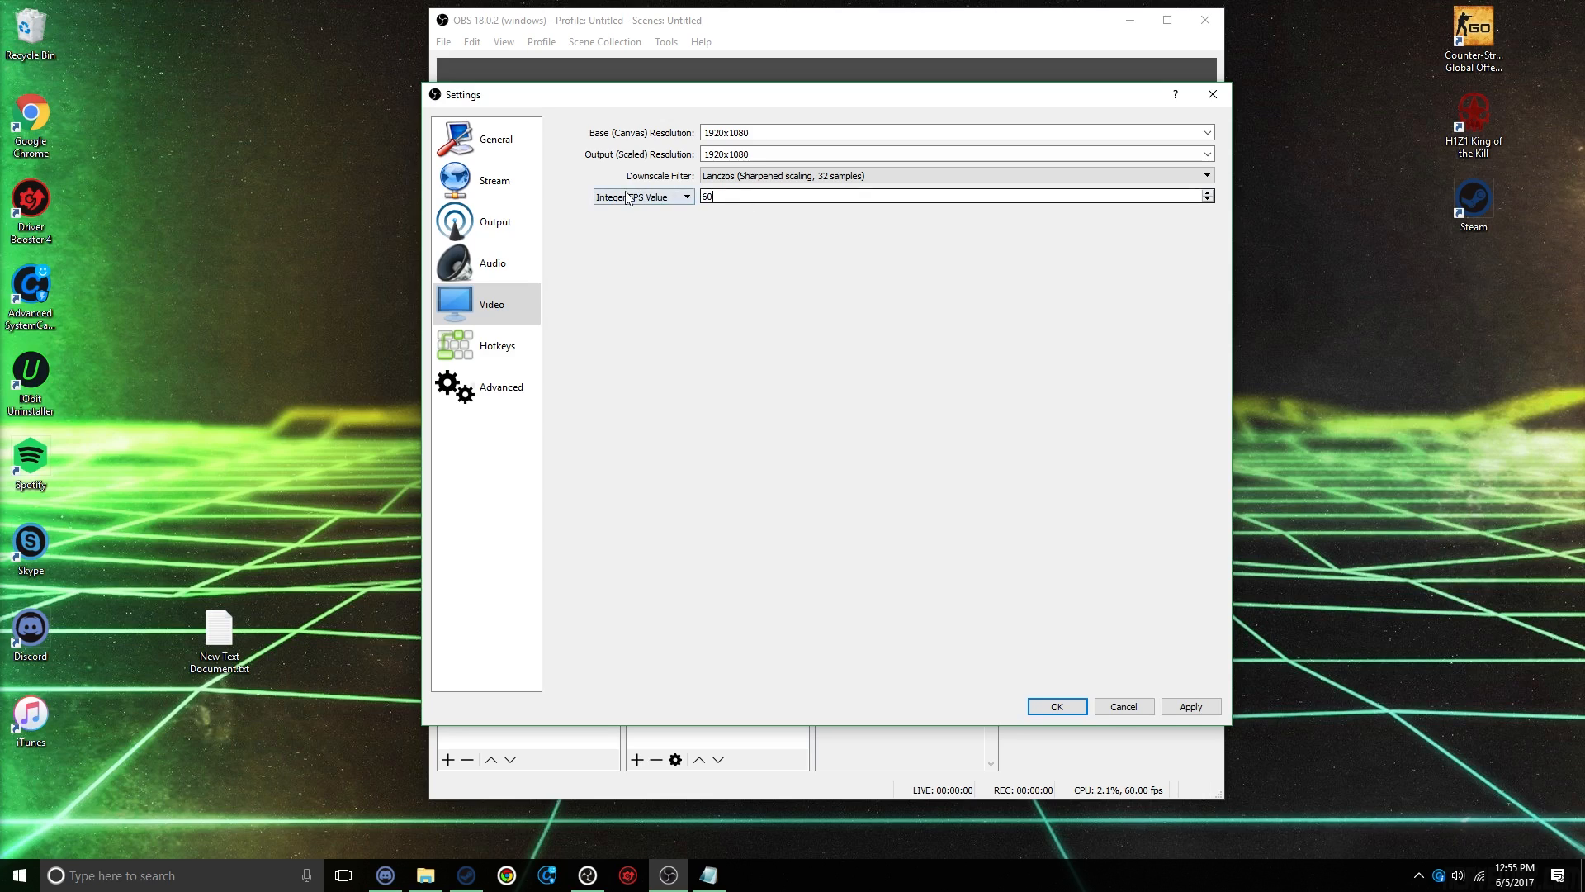
double_click(708, 196)
click(741, 198)
double_click(740, 198)
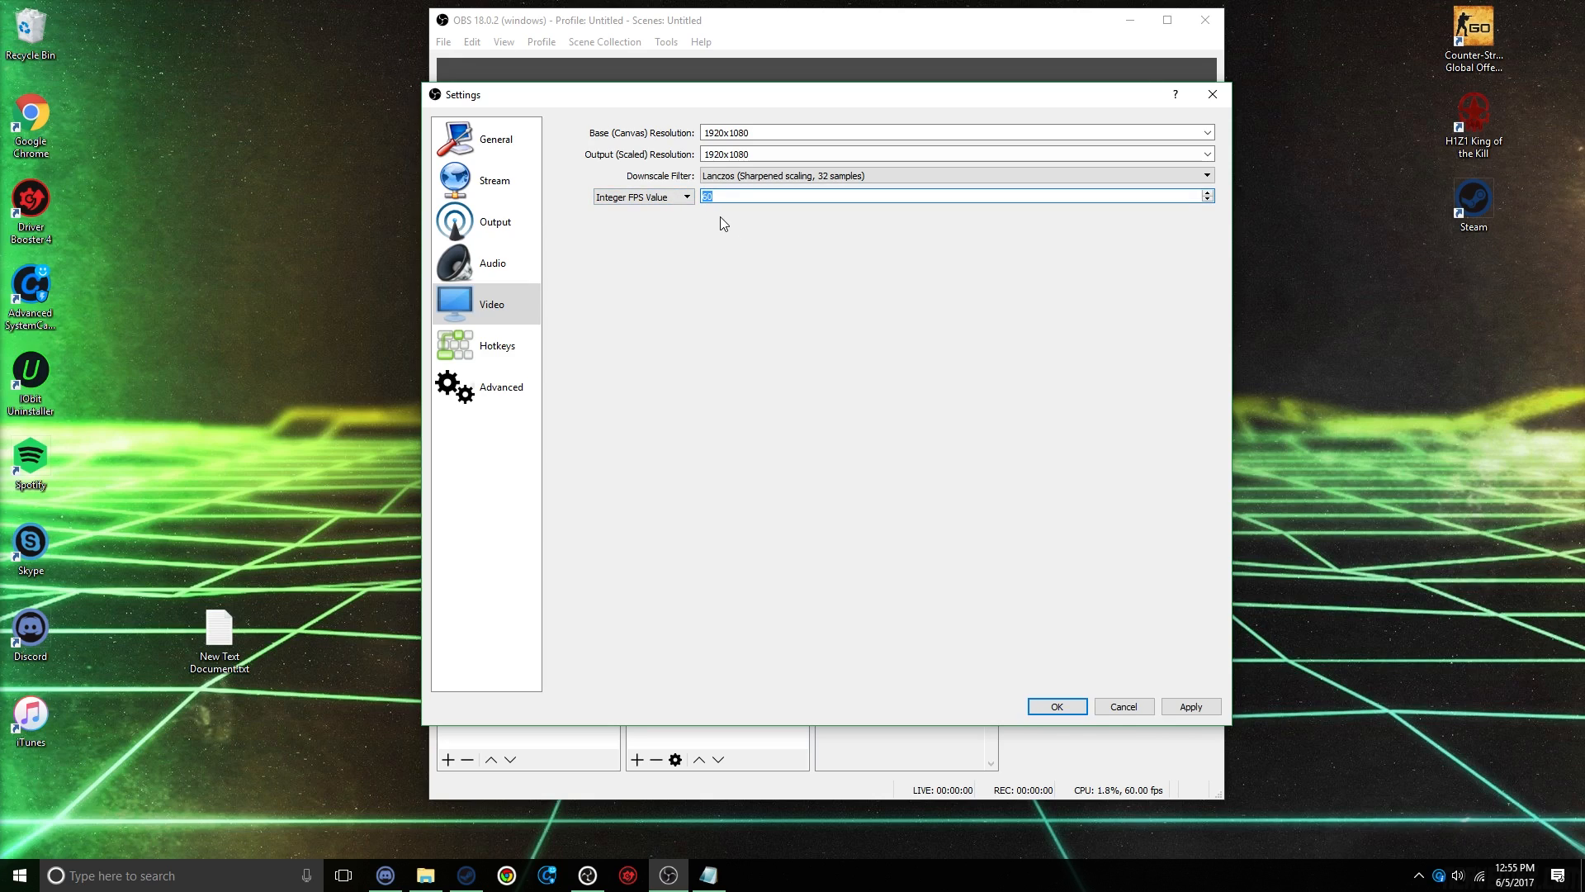
click(720, 195)
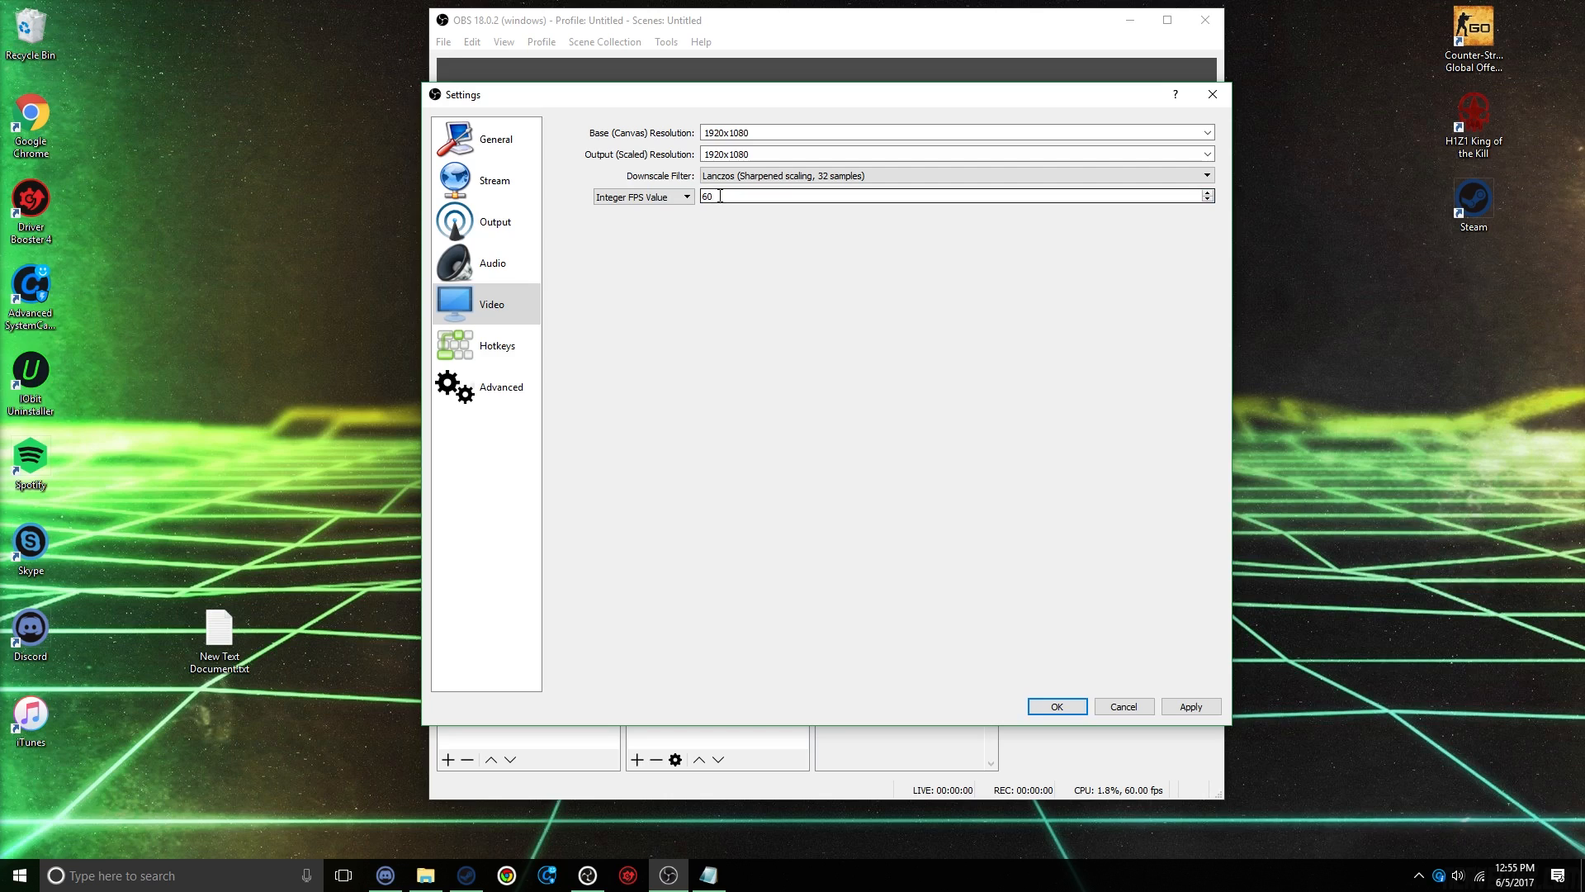
drag(720, 196, 702, 196)
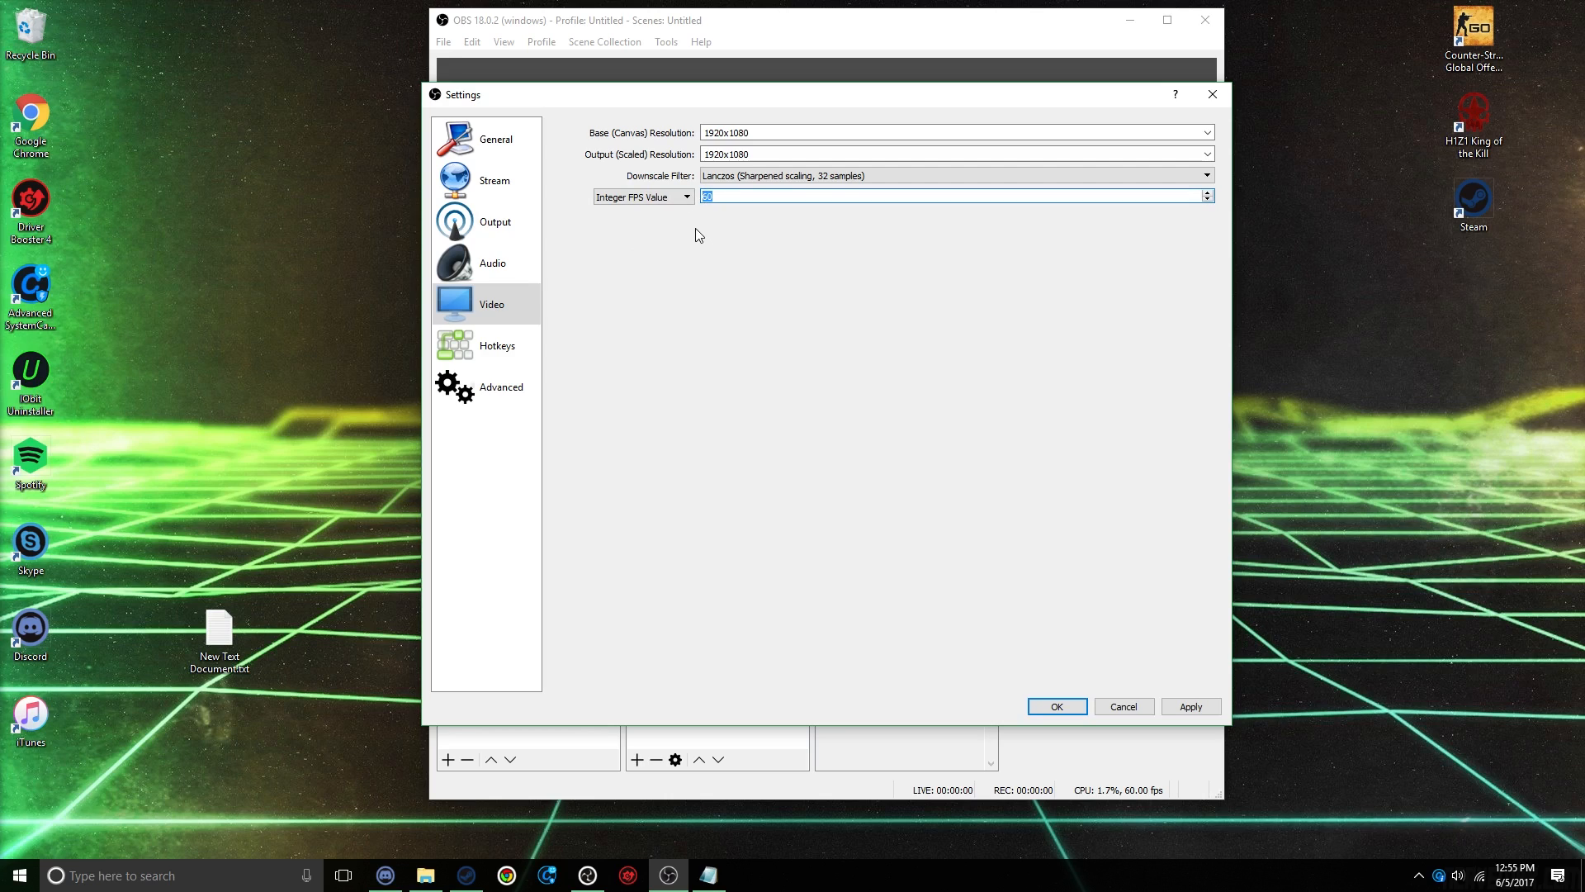
click(753, 198)
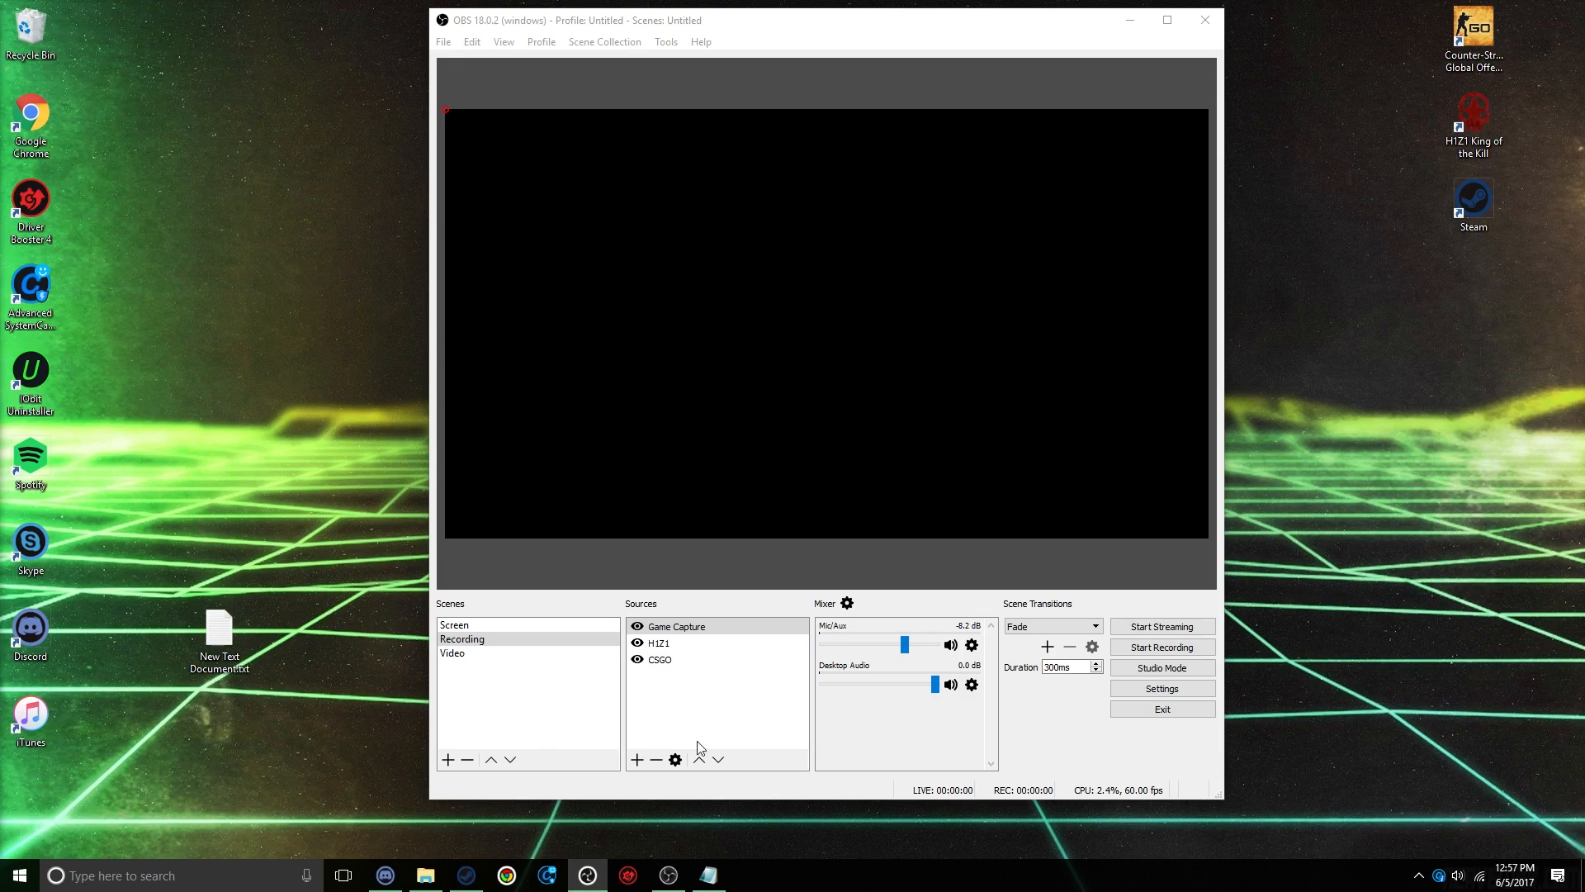
Step: Select the Game Capture source in the Recording scene
click(701, 628)
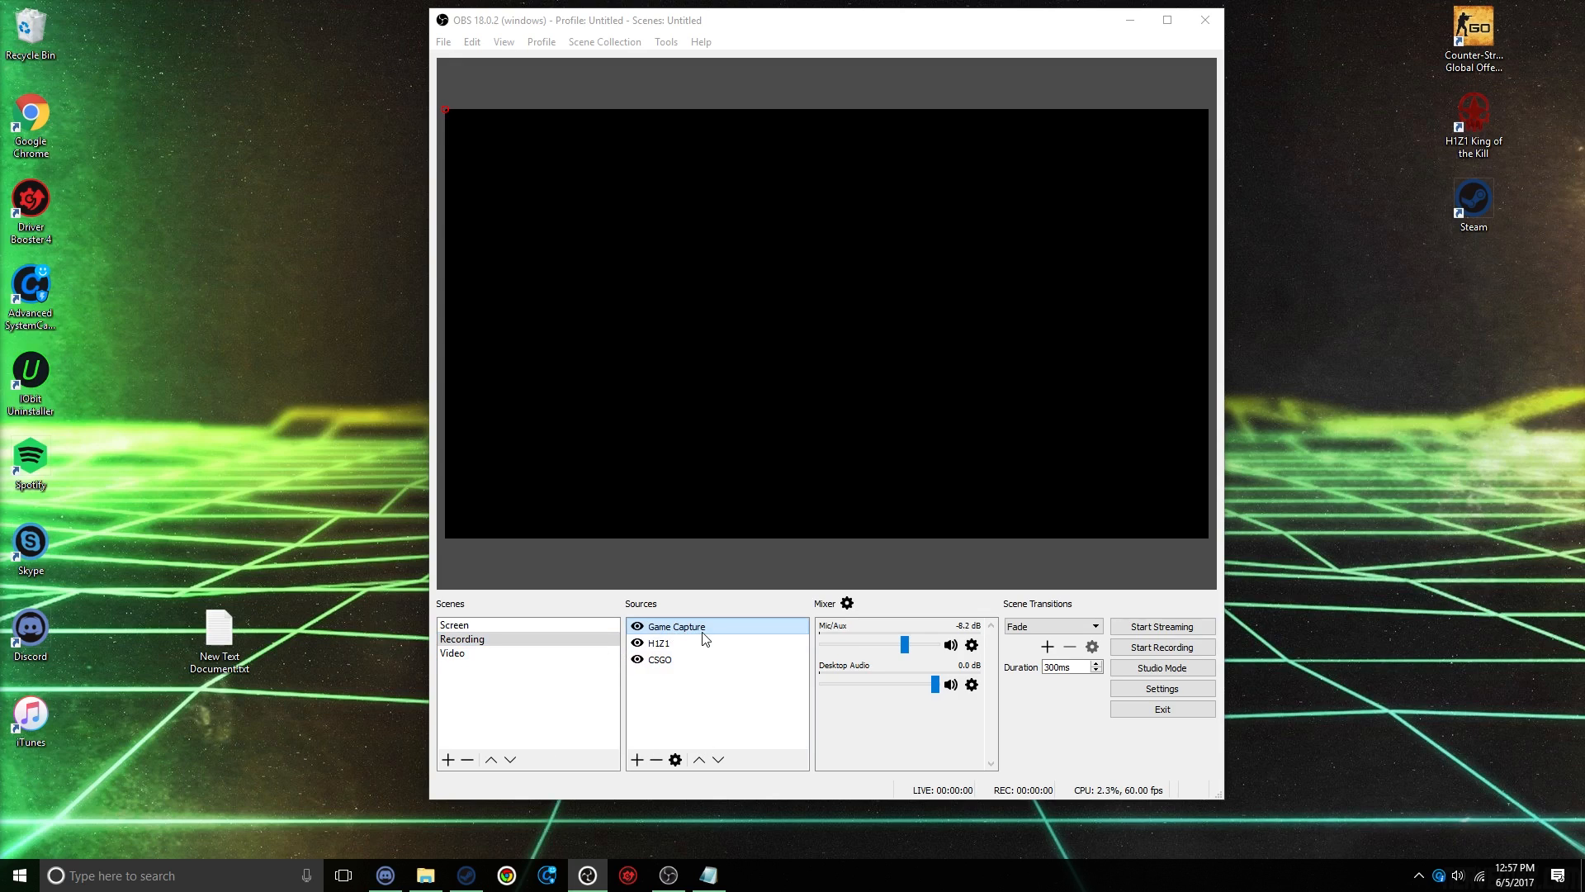